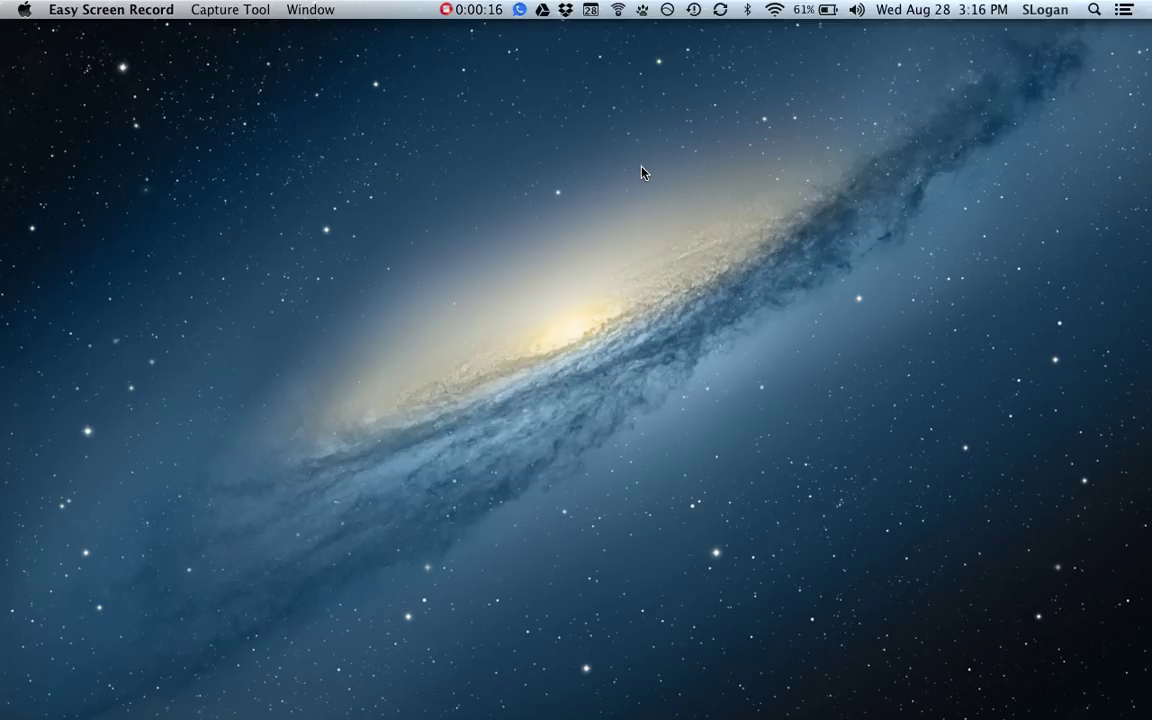
View this Mac's version and hardware details in About This Mac, then close it
click(22, 12)
click(30, 32)
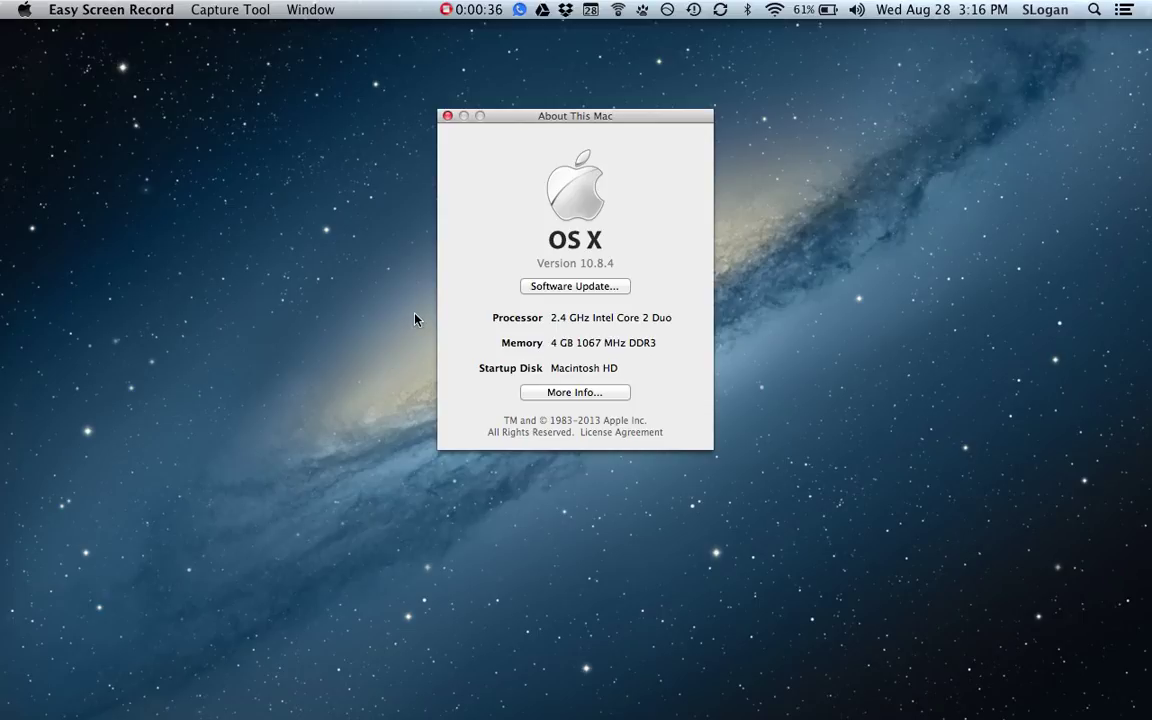
click(448, 117)
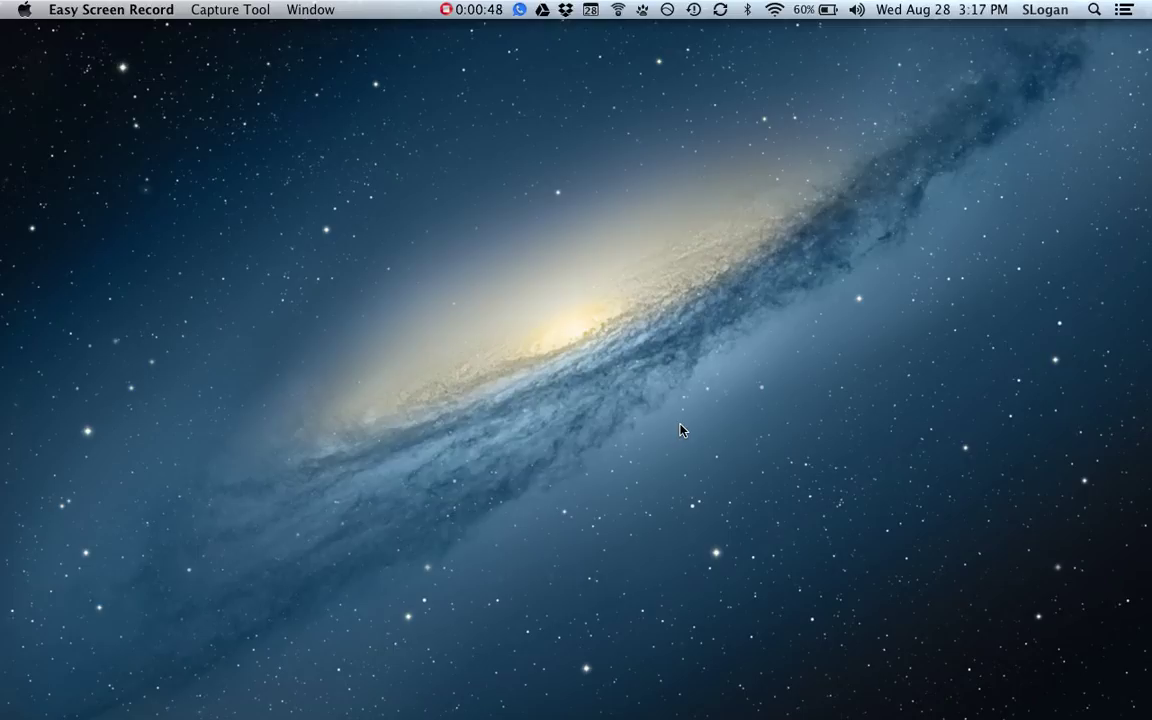
Open a Finder window on Downloads, showing Introduction to Pathophysiology hdts-3-1.pdf
mouse_move(80, 712)
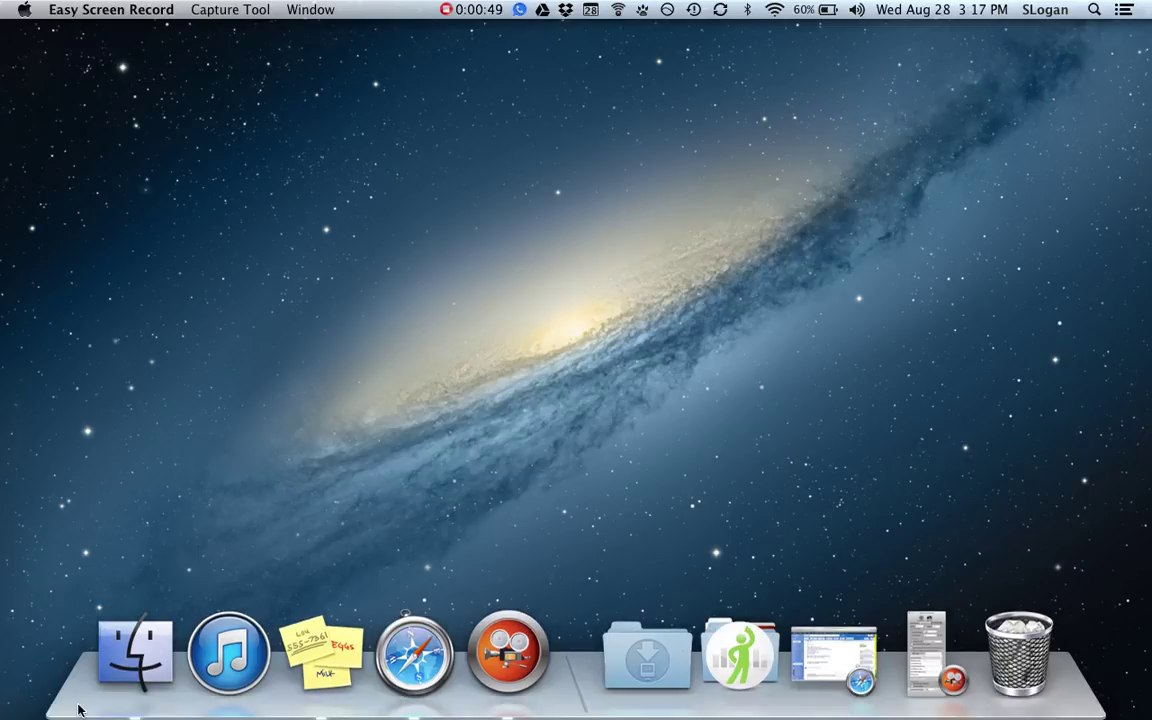
click(124, 670)
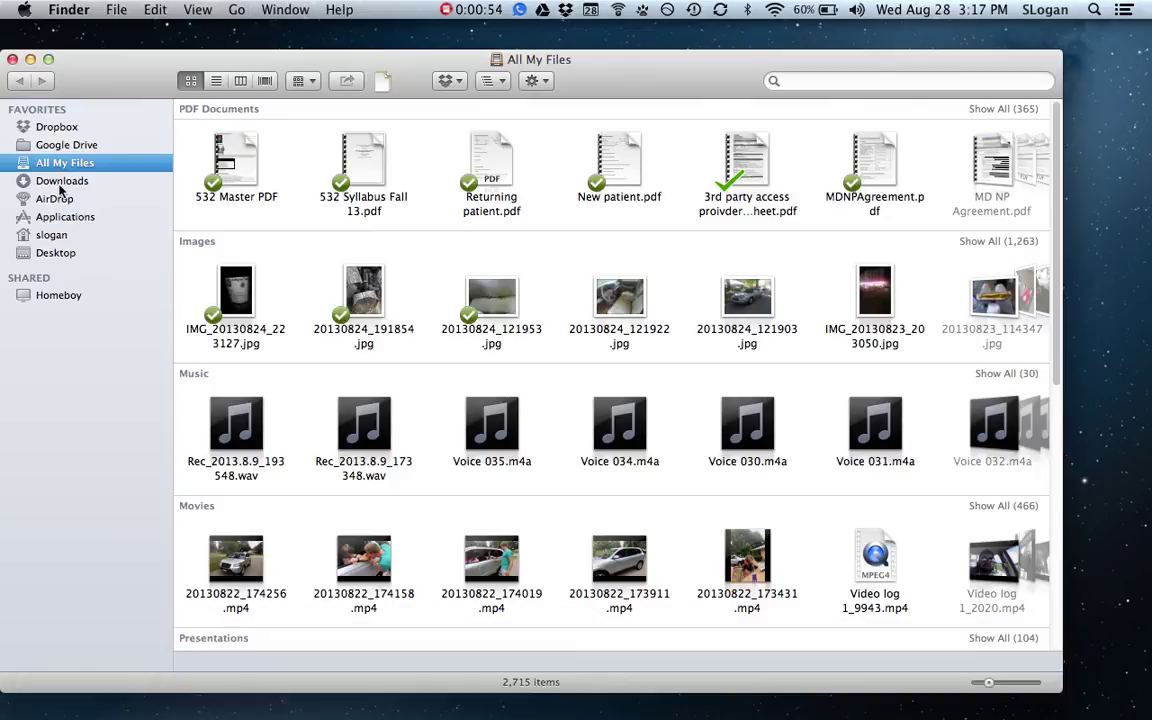
click(60, 183)
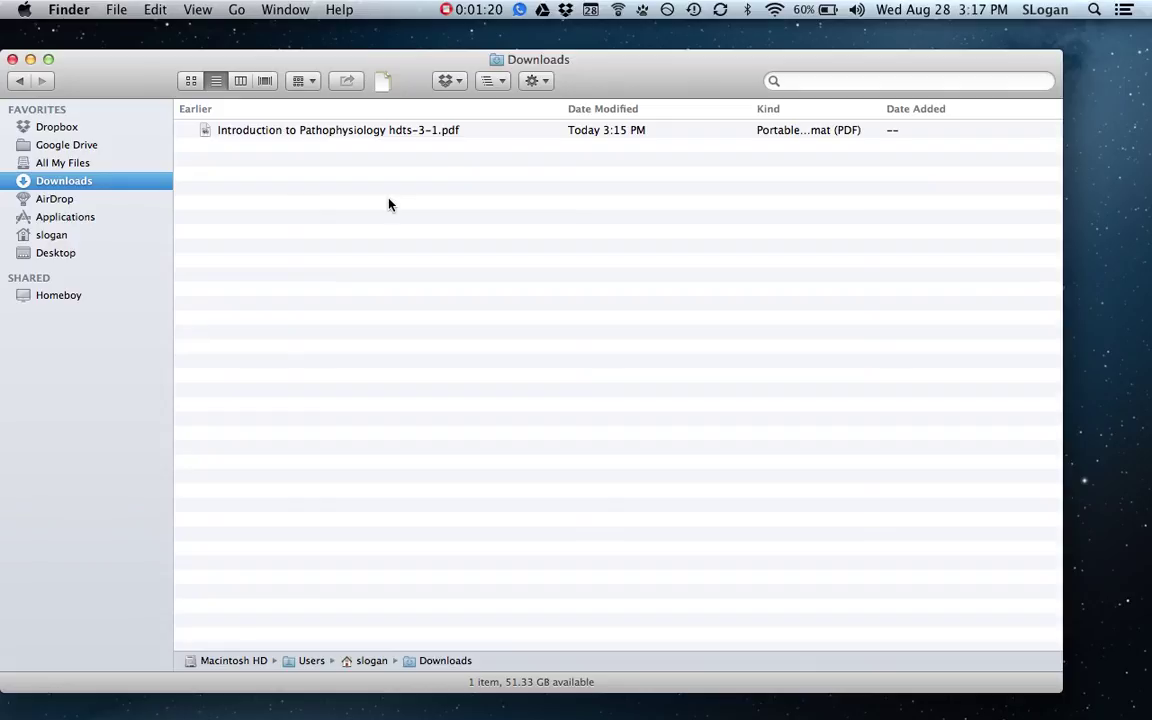
Set the Pathophysiology handout PDF's Open with app to Preview in its Info window
click(378, 133)
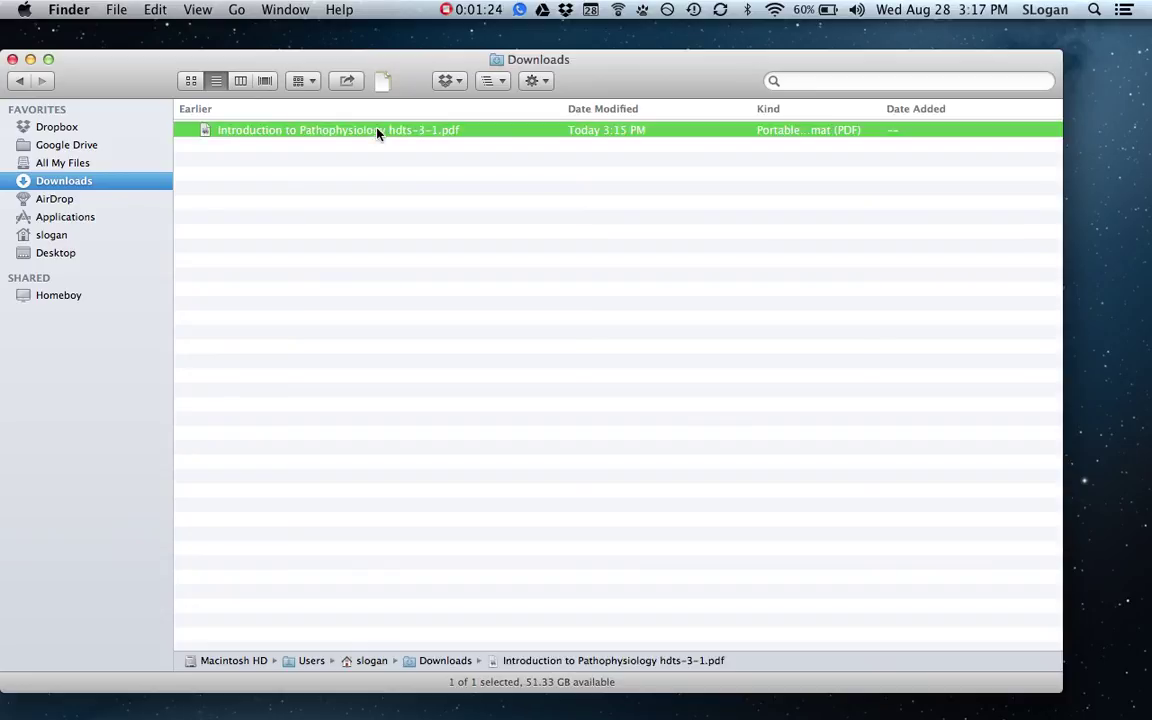
key(super+i)
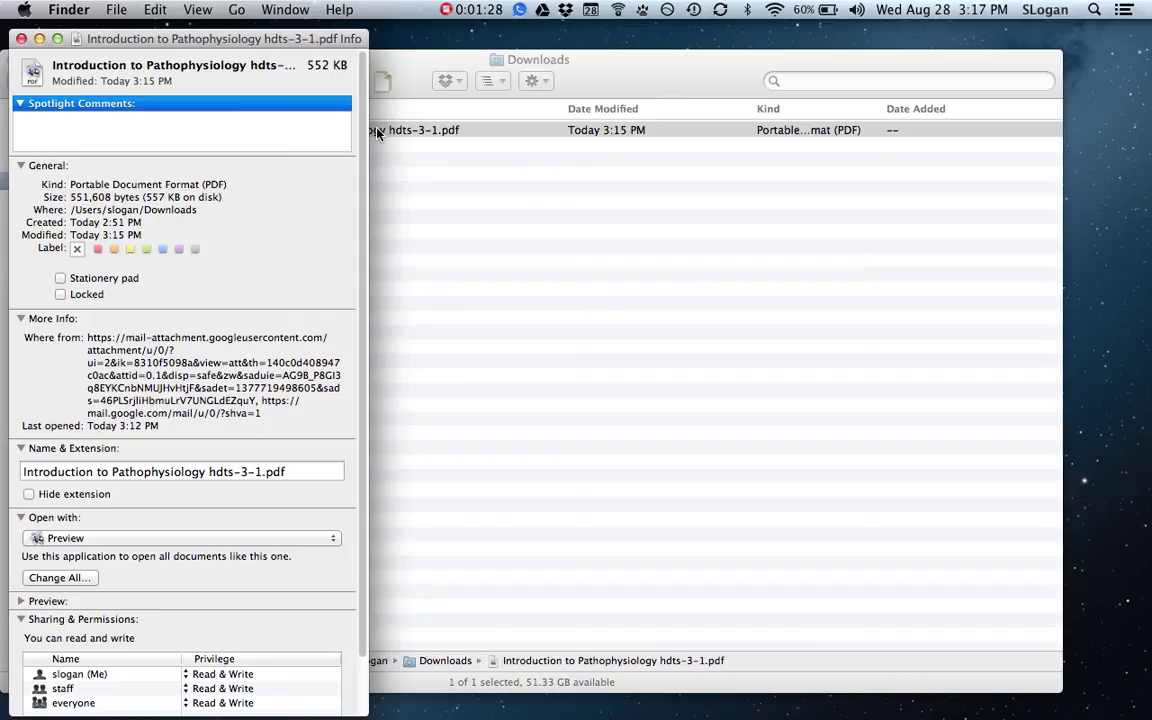
click(113, 539)
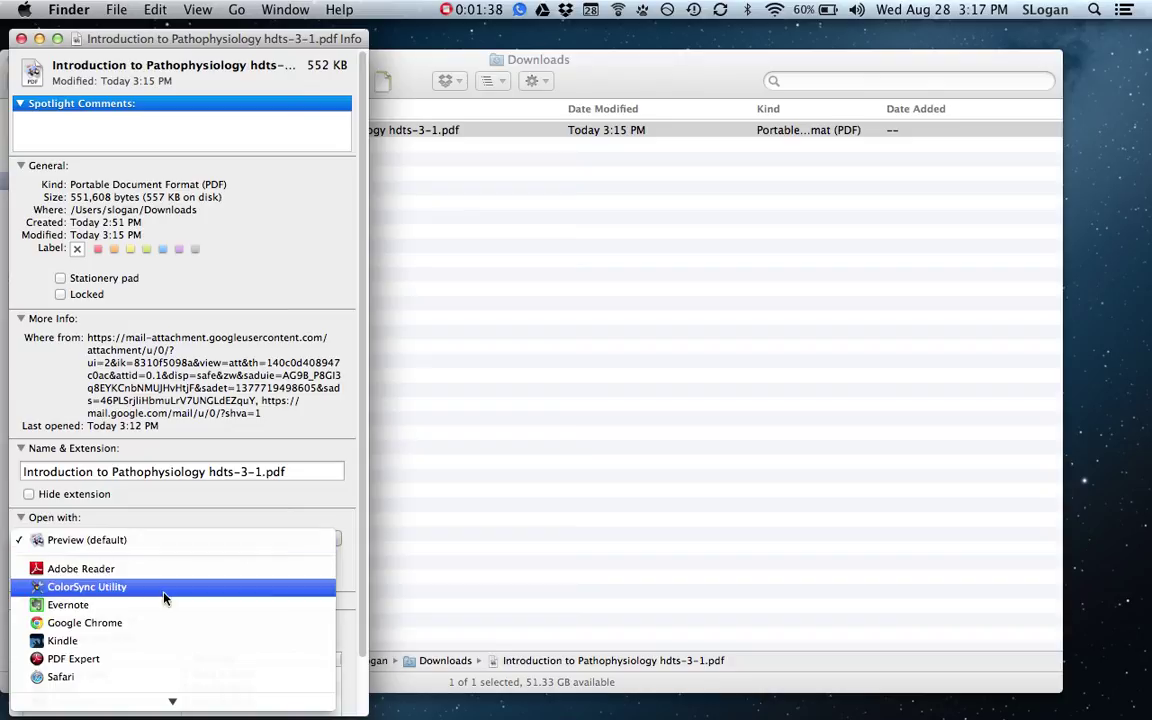
click(184, 541)
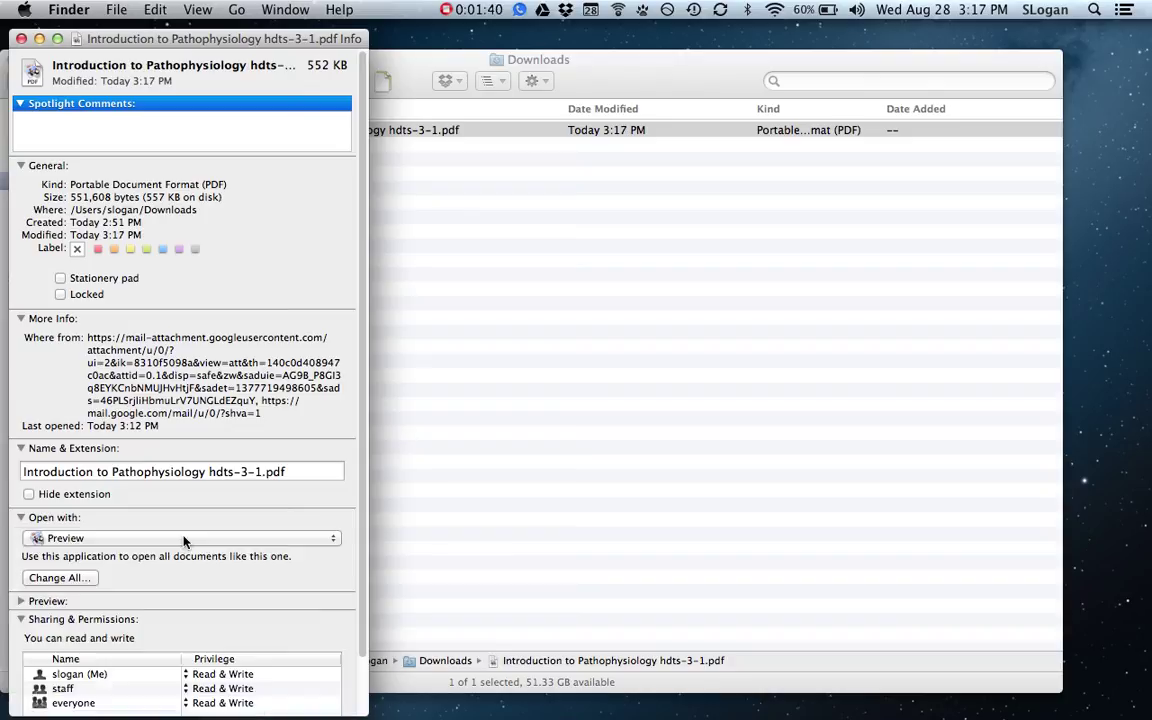
click(21, 39)
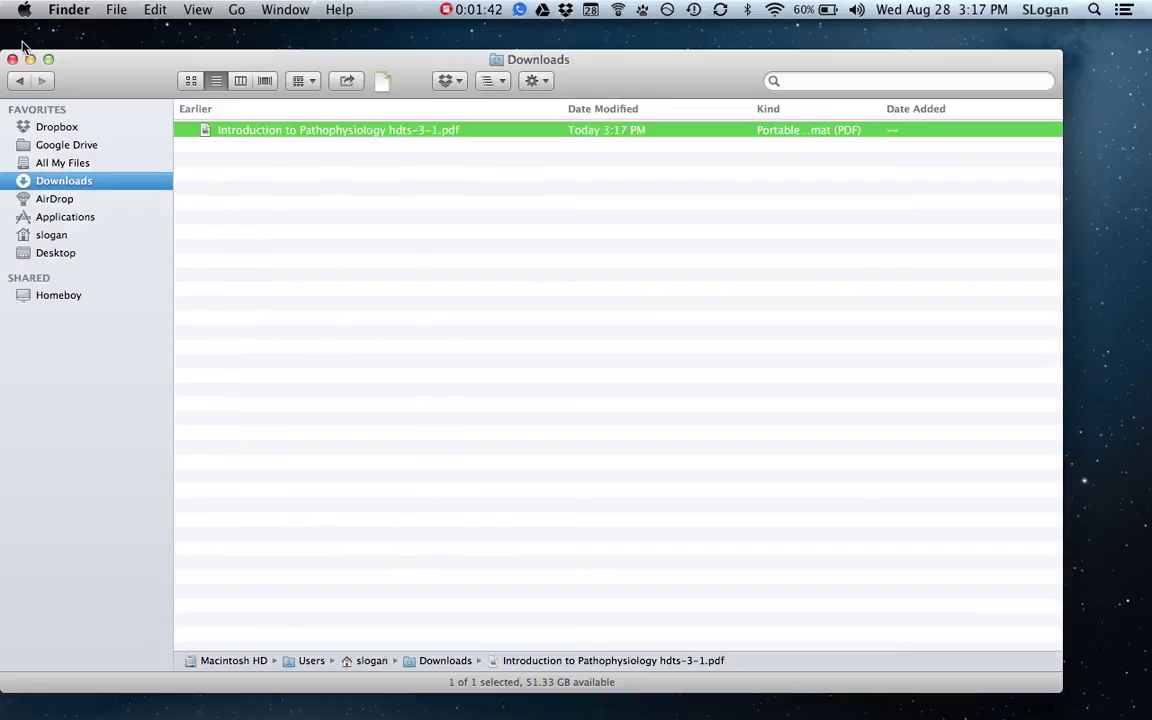
Open the handout PDF in Preview and move its window to the right
double_click(333, 137)
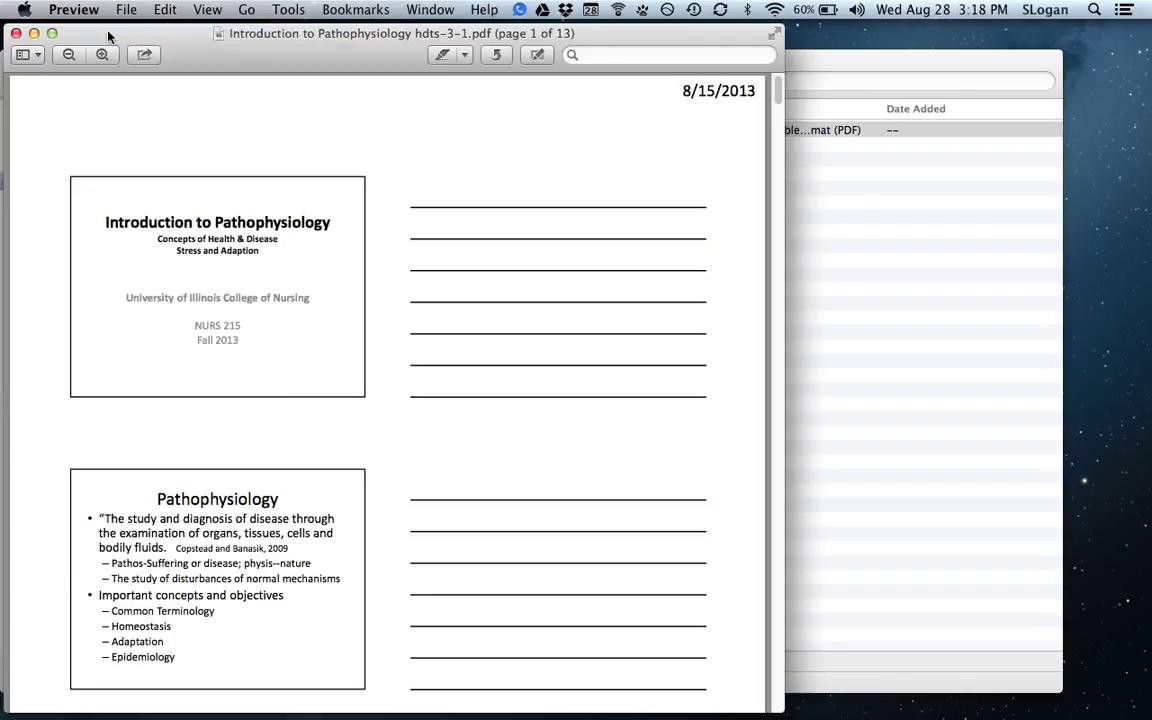
drag(162, 35, 357, 48)
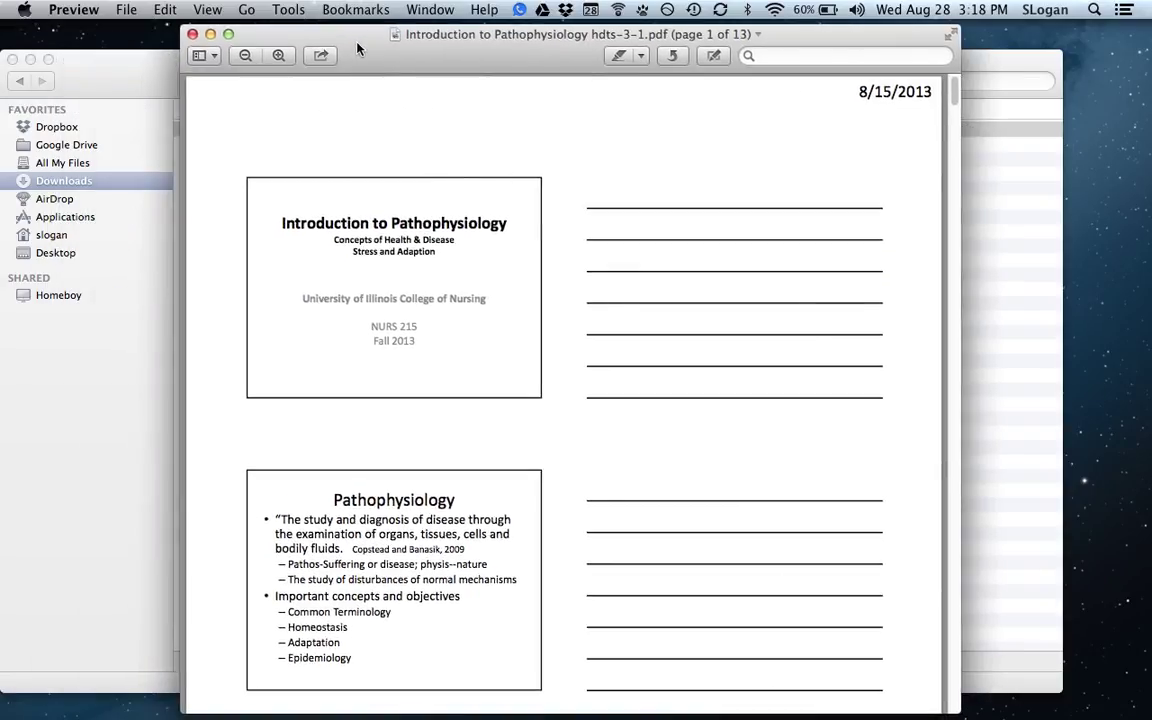
drag(476, 63, 491, 64)
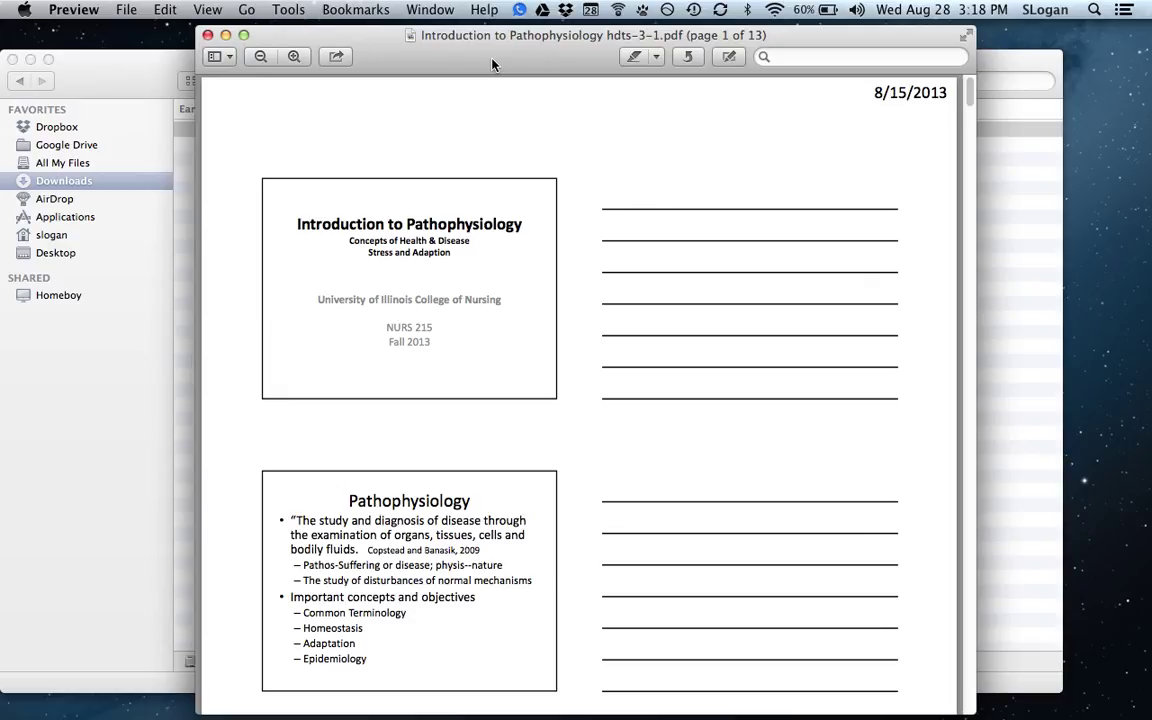
Show Preview's Edit Toolbar from the View menu and pick the Text tool
click(208, 10)
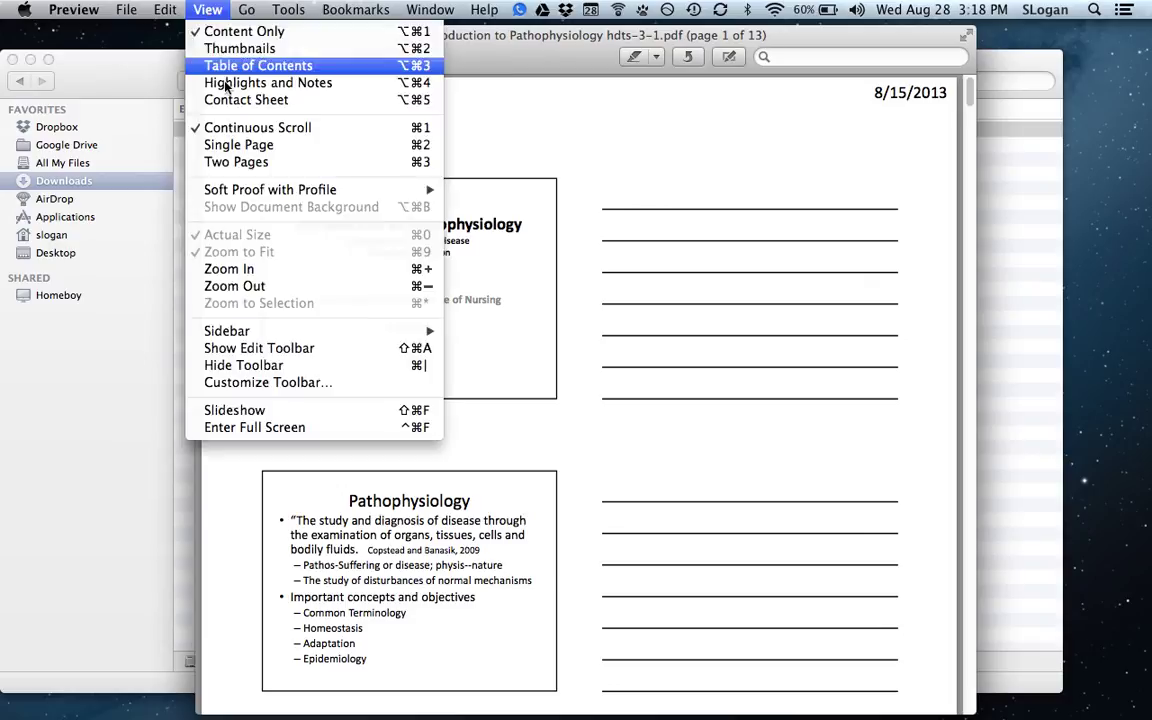
click(270, 349)
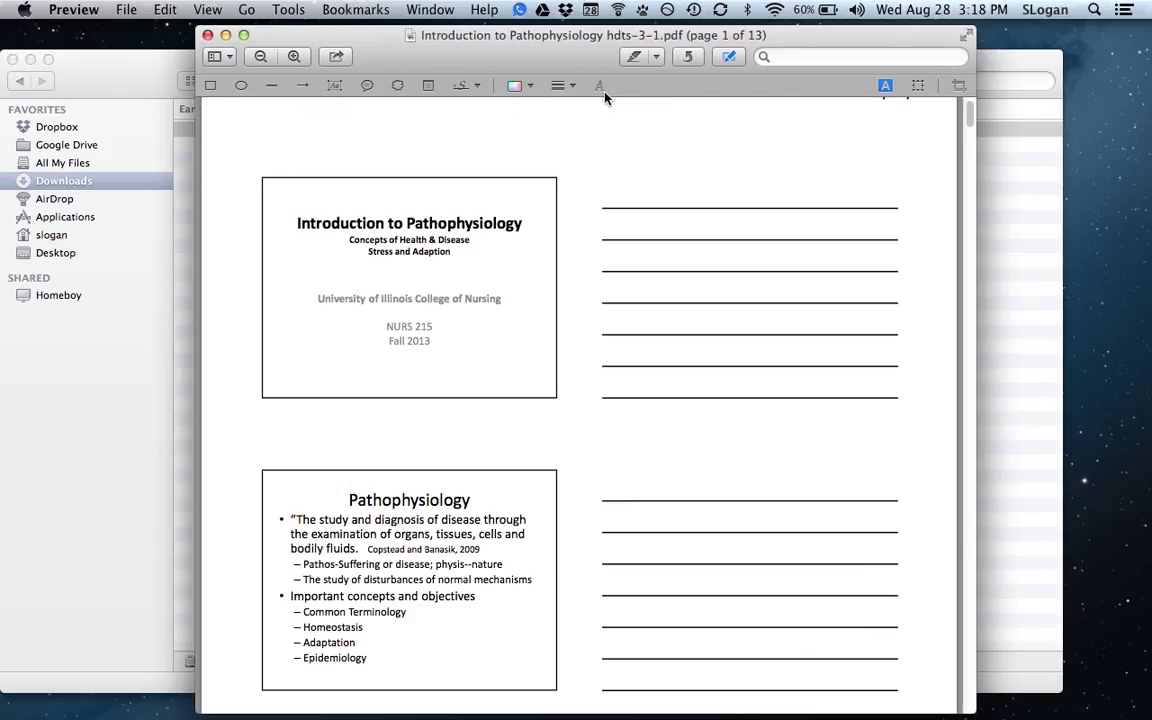
click(336, 88)
On the first ruled line, type 'Now I can type in the document.' then 'To come down to the next line.' on a second line
click(607, 198)
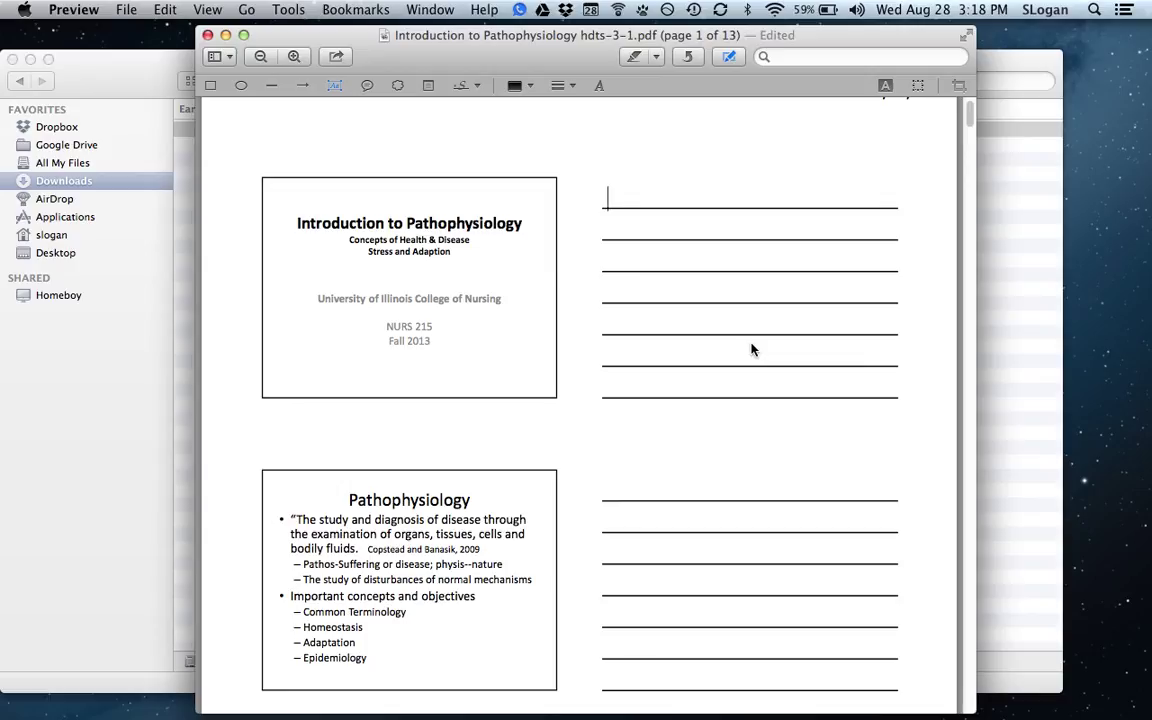
text(Now I c)
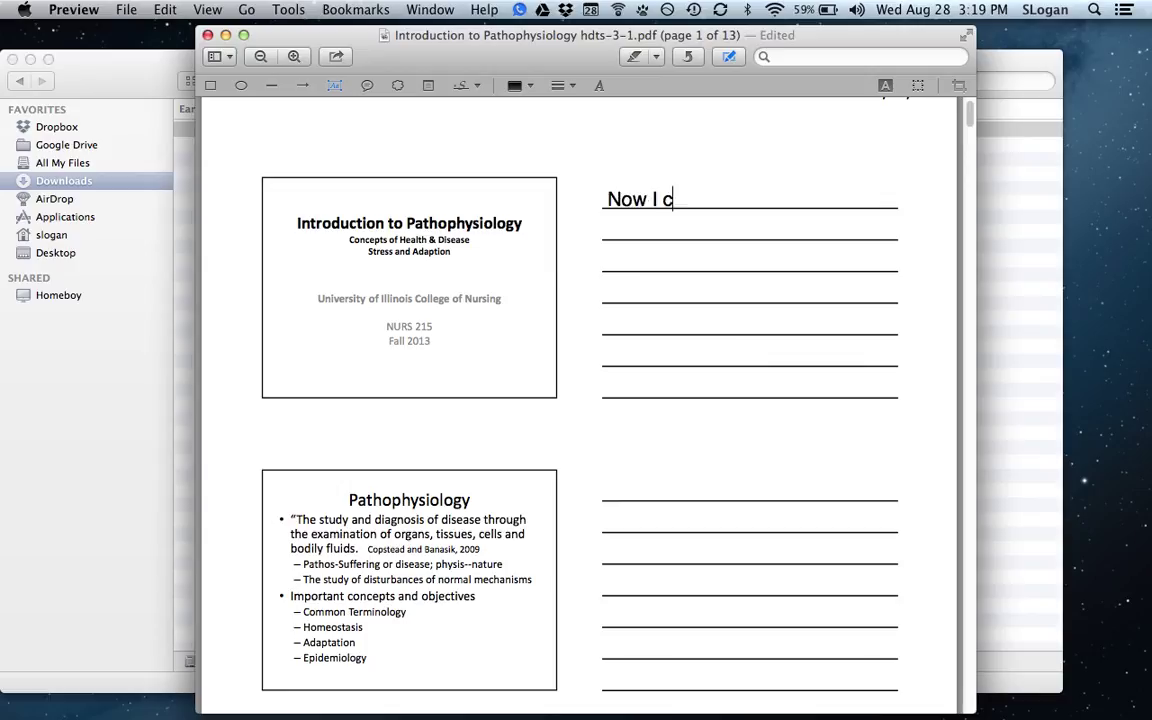
text(an tpe)
key(BackSpace)
key(BackSpace)
key(BackSpace)
text(ype in the document.)
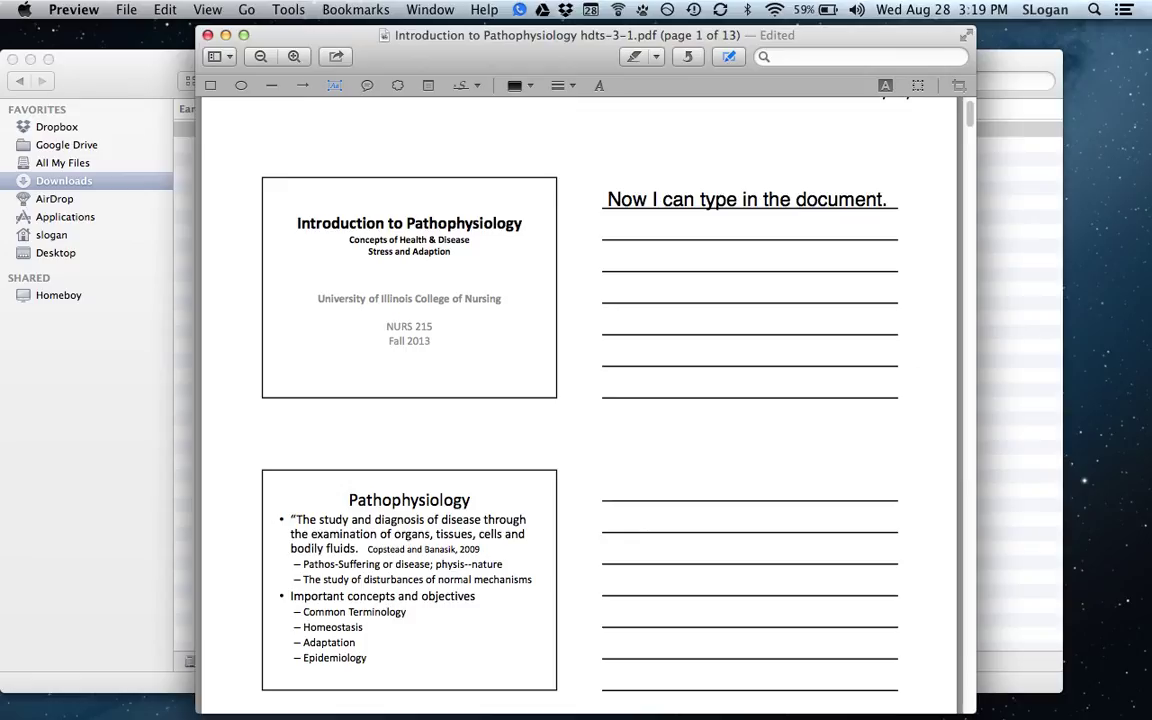
text(To the e)
key(BackSpace)
key(BackSpace)
key(BackSpace)
key(BackSpace)
key(BackSpace)
key(BackSpace)
key(BackSpace)
key(BackSpace)
key(BackSpace)
key(Return)
text(To come down )
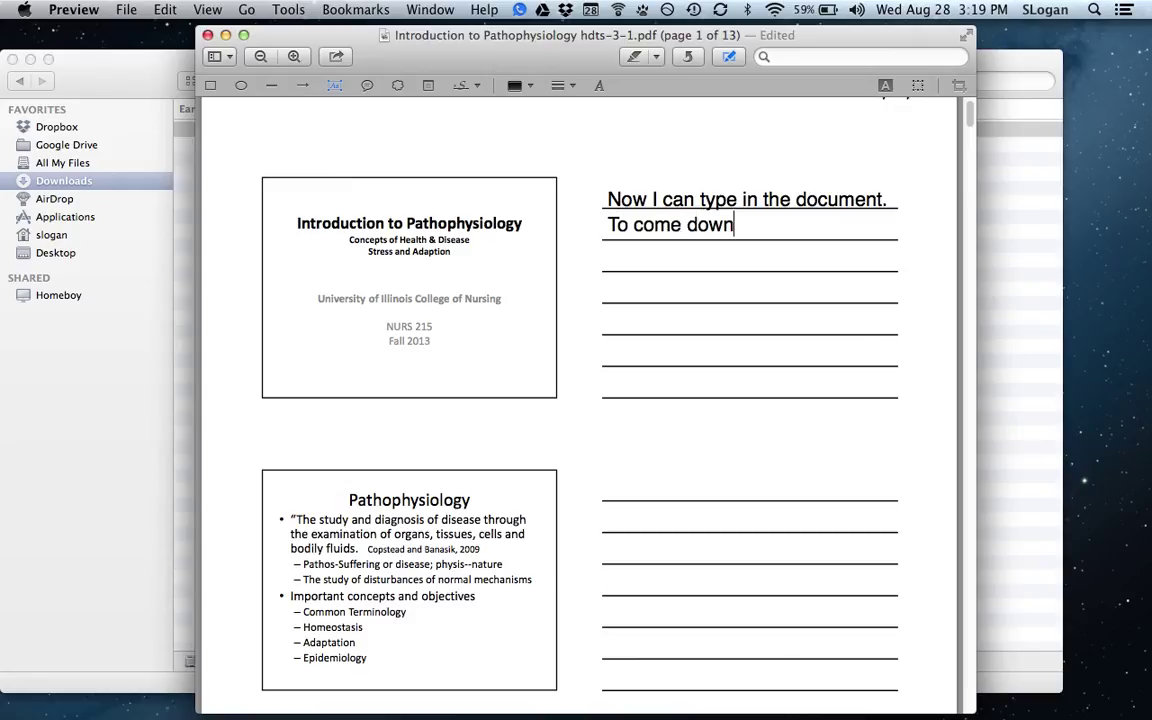
text(to the next line.)
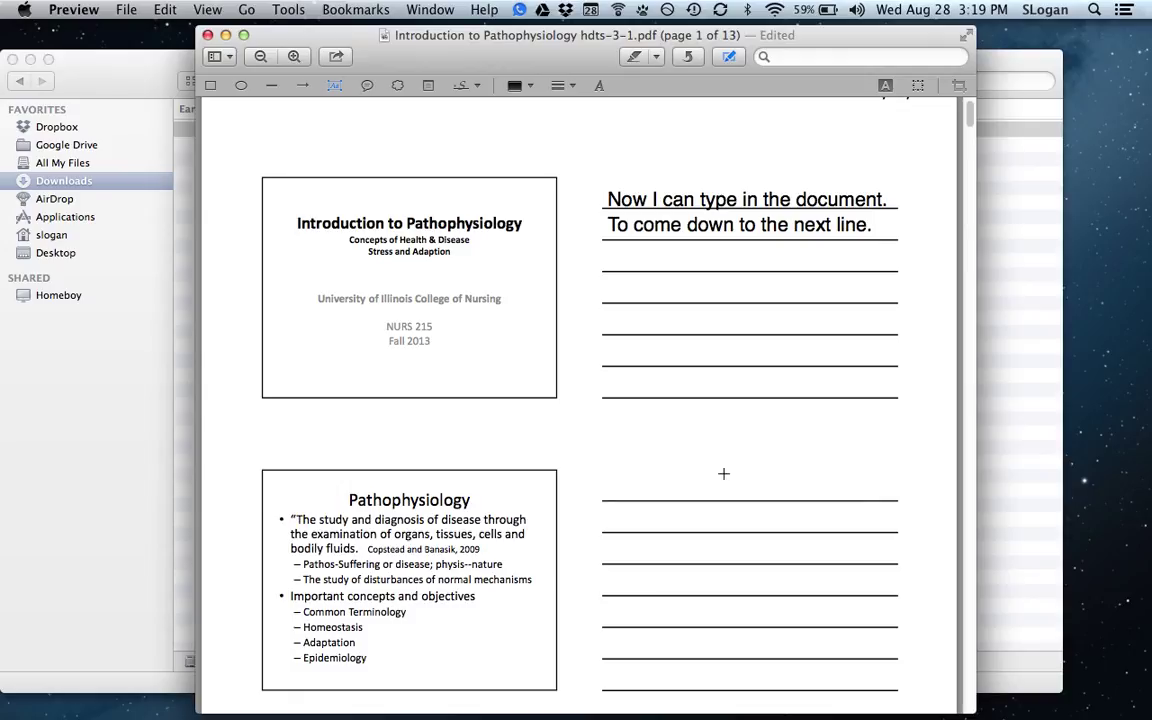
Set the two-line text note's font size to 10 in the Fonts panel
click(708, 200)
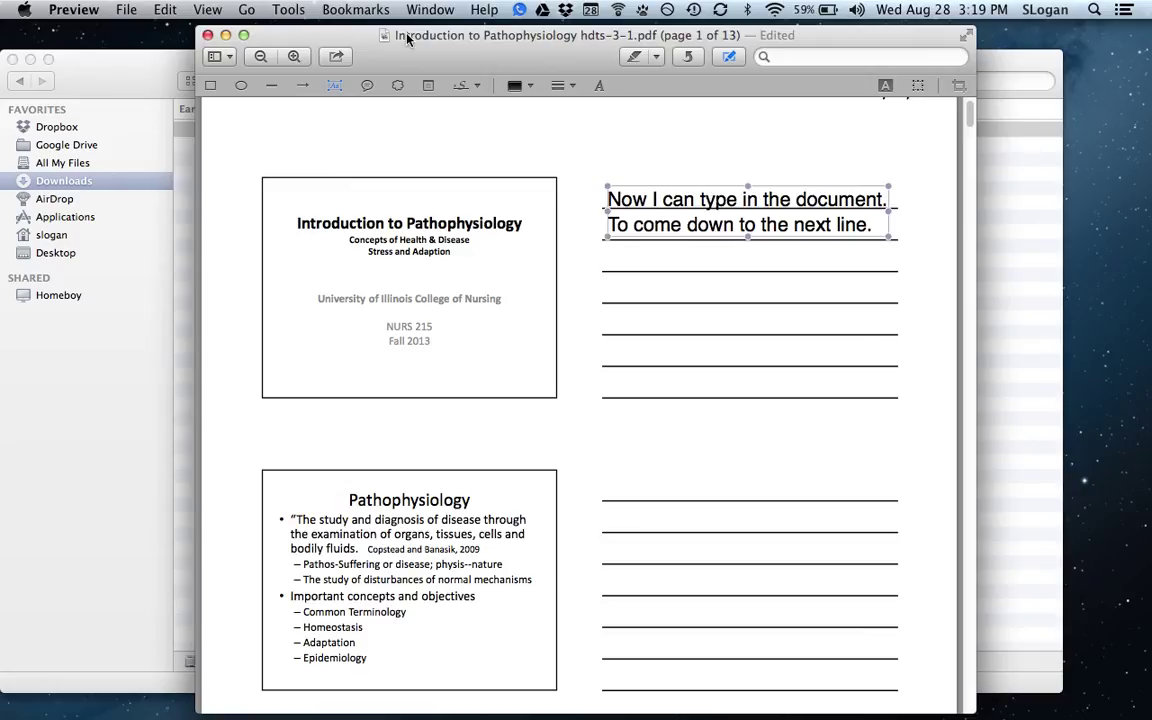
click(305, 10)
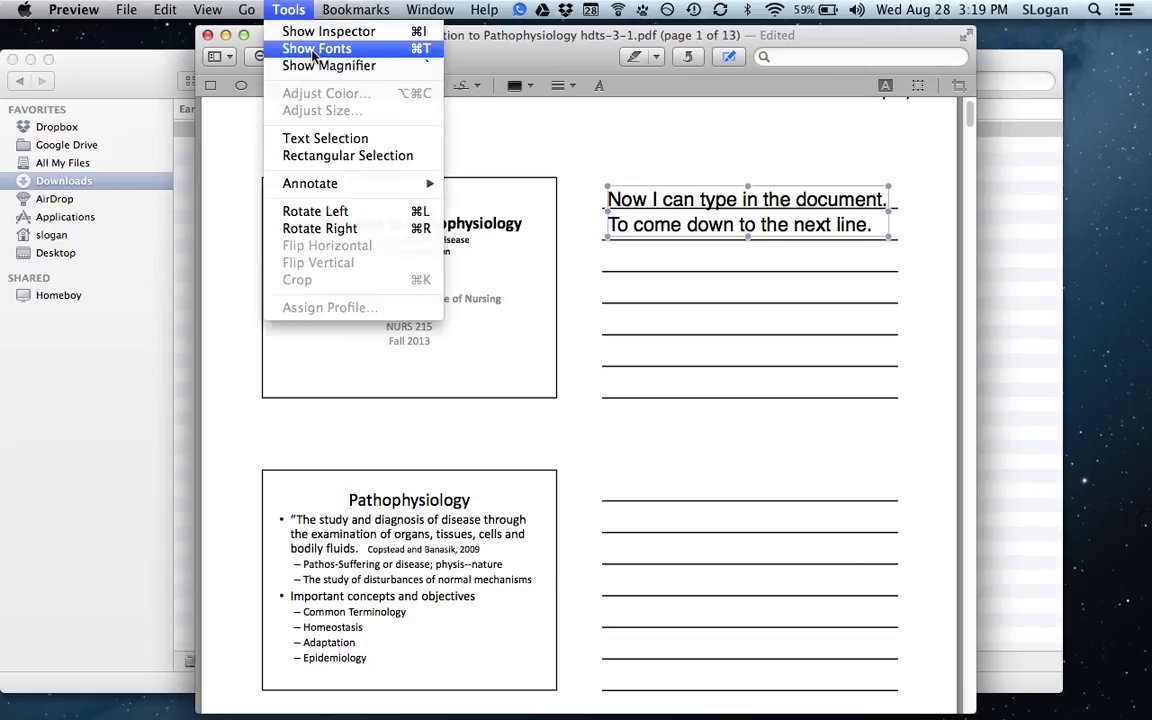
click(313, 50)
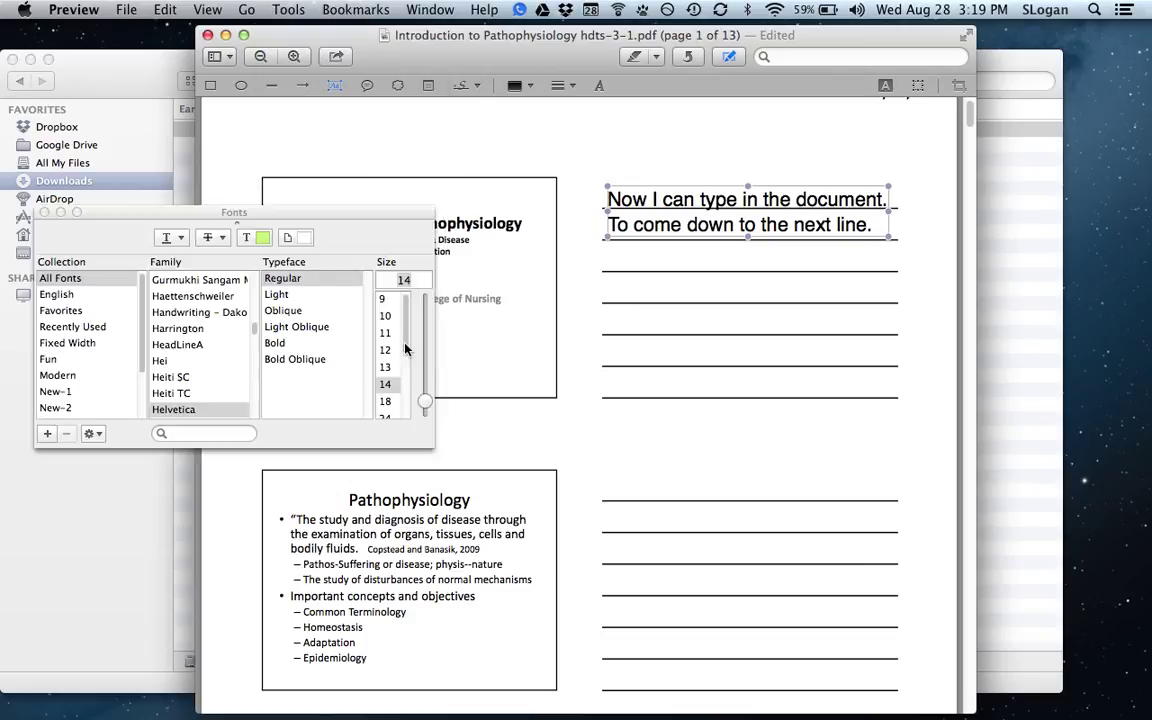
click(386, 367)
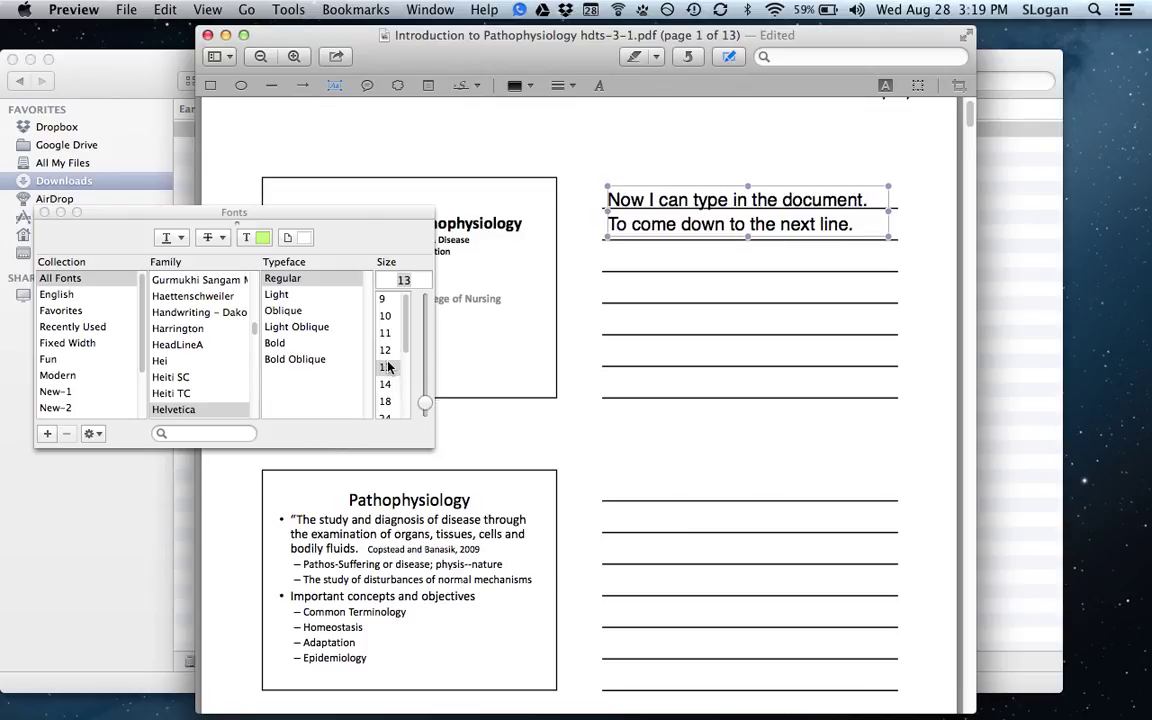
click(386, 350)
click(386, 333)
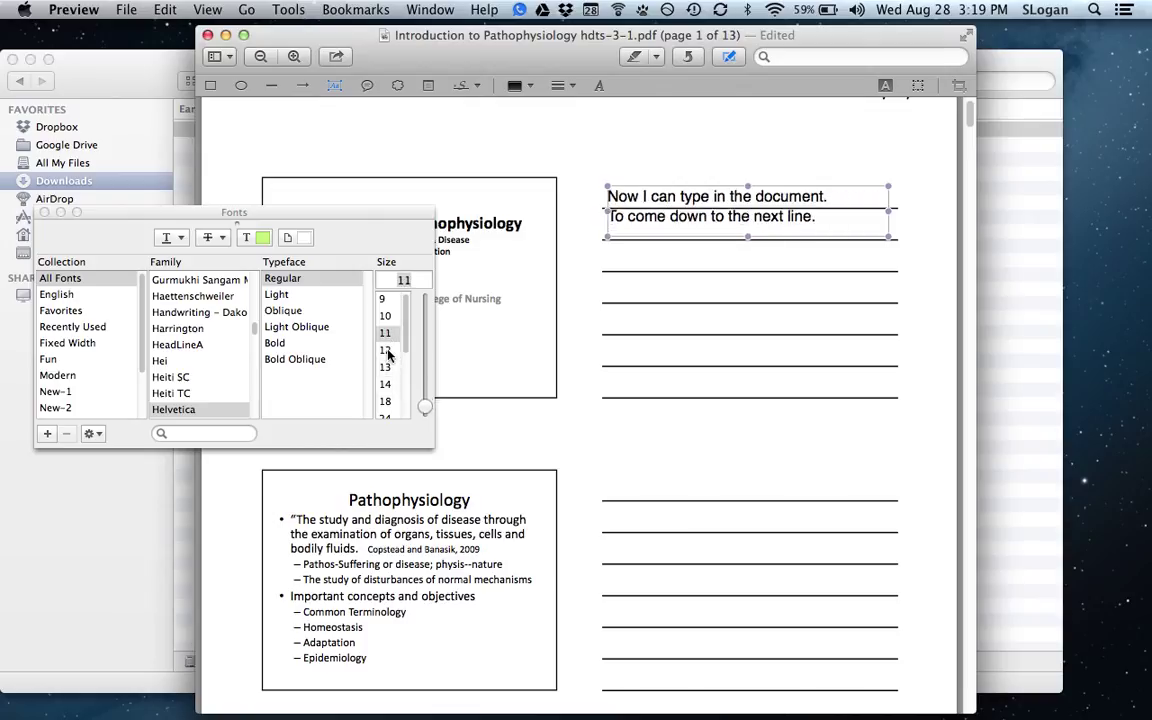
click(388, 402)
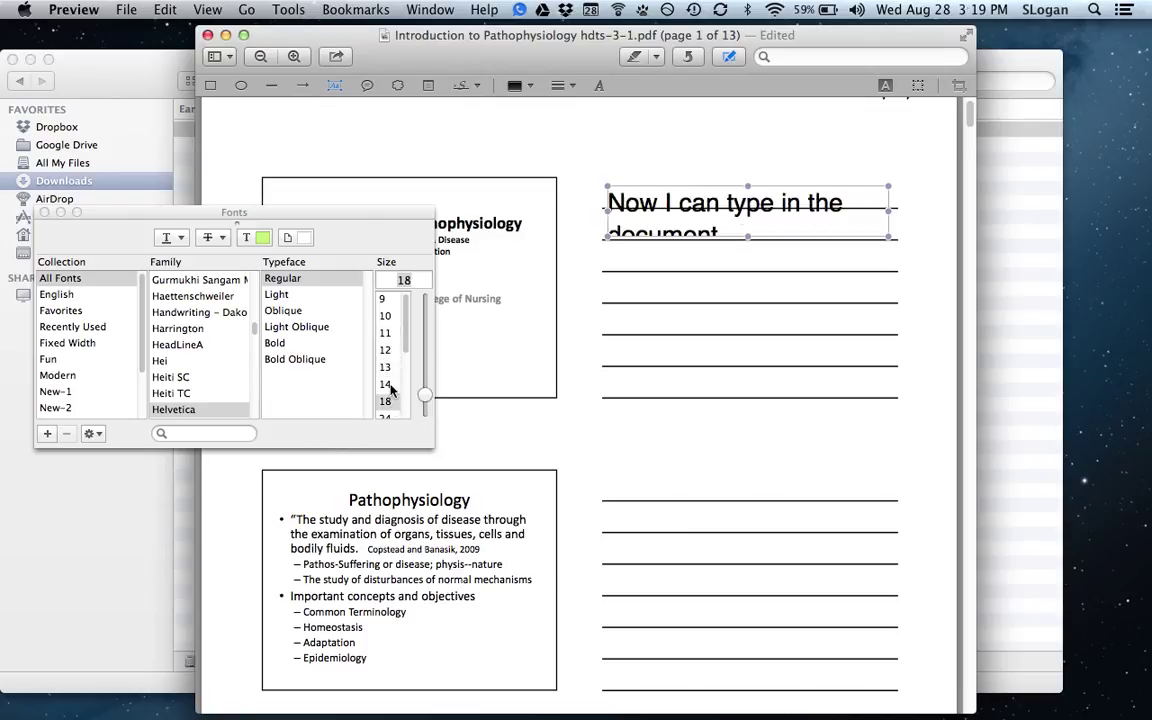
click(385, 316)
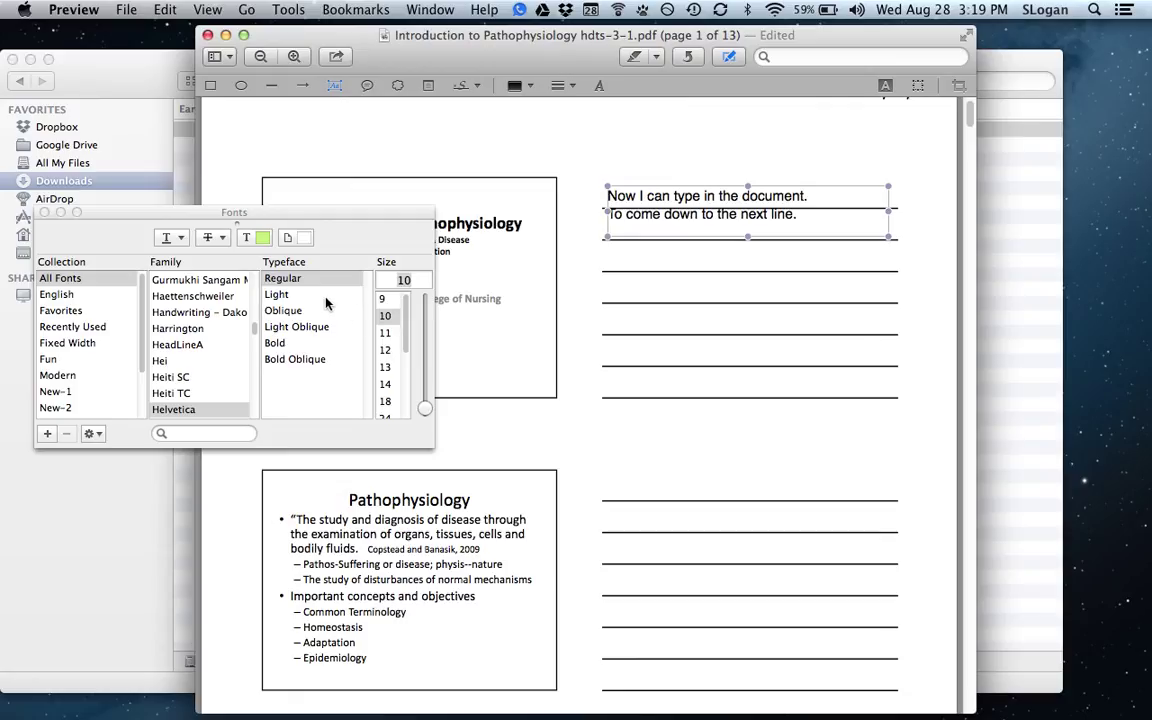
Type 'cause' into the blank after 'Etiology: The' on the page 2 Causes of Disease slide
click(44, 212)
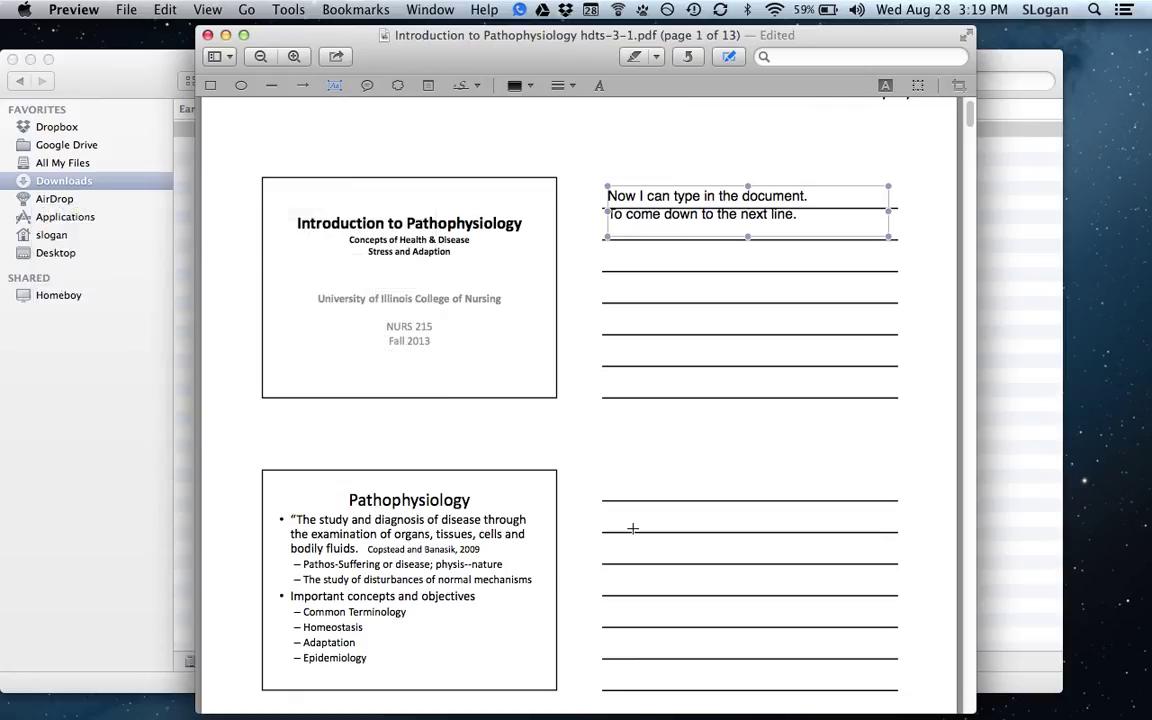
scroll(632, 528, down, 12)
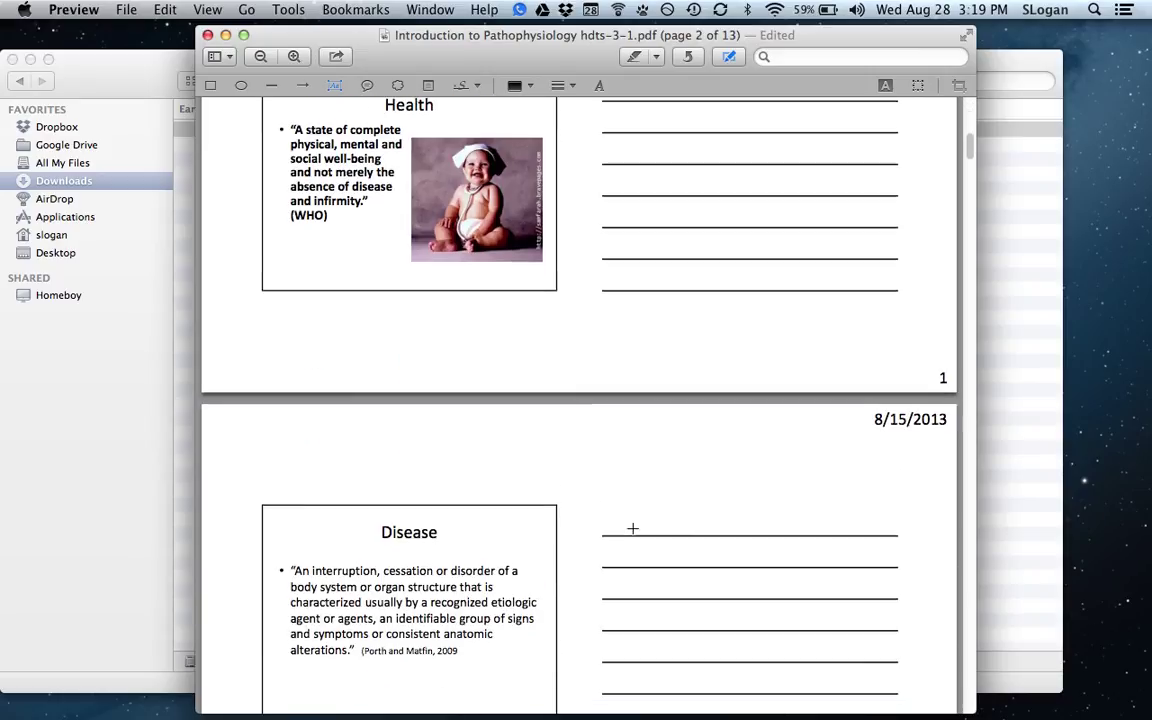
scroll(632, 528, down, 10)
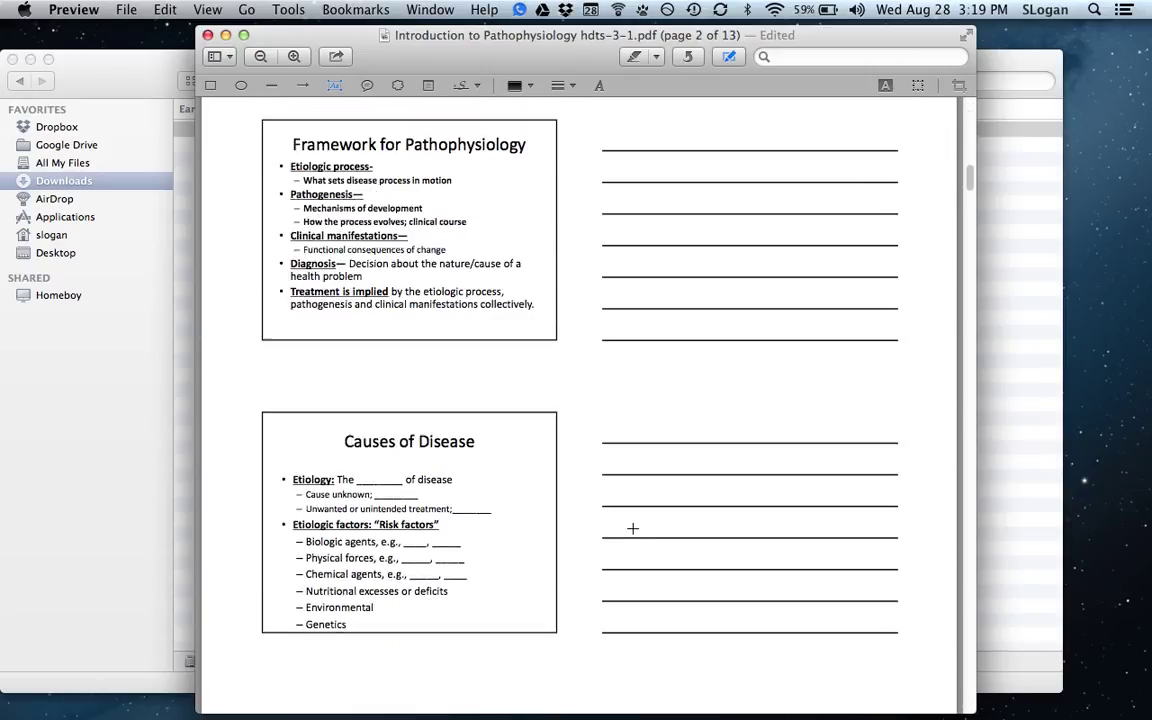
scroll(632, 528, down, 4)
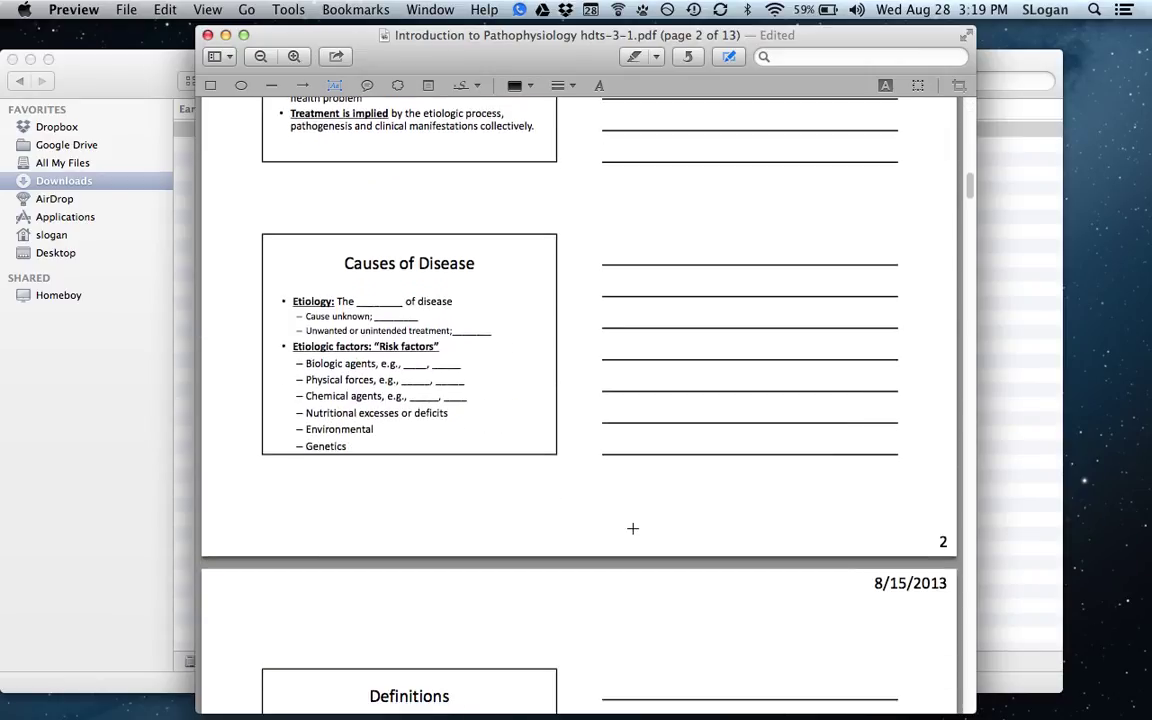
click(361, 300)
text(cause)
scroll(404, 333, down, 1)
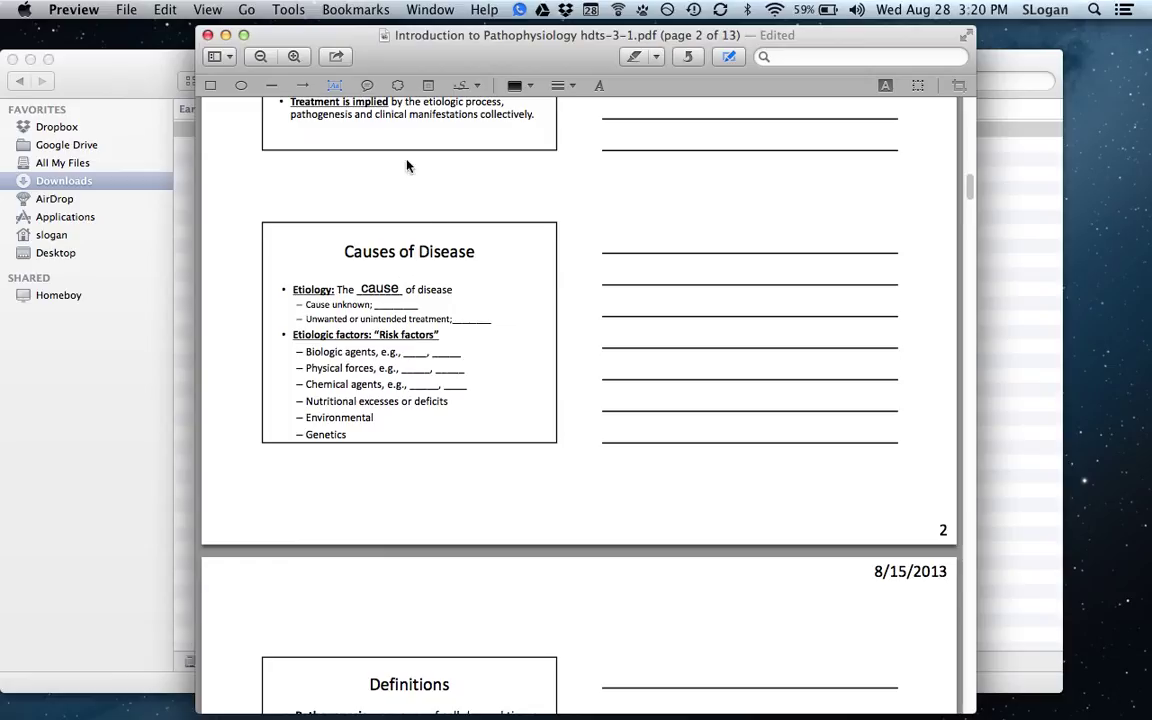
scroll(406, 165, down, 5)
Draw a red oval around the Definitions slide on page 3
scroll(407, 165, down, 10)
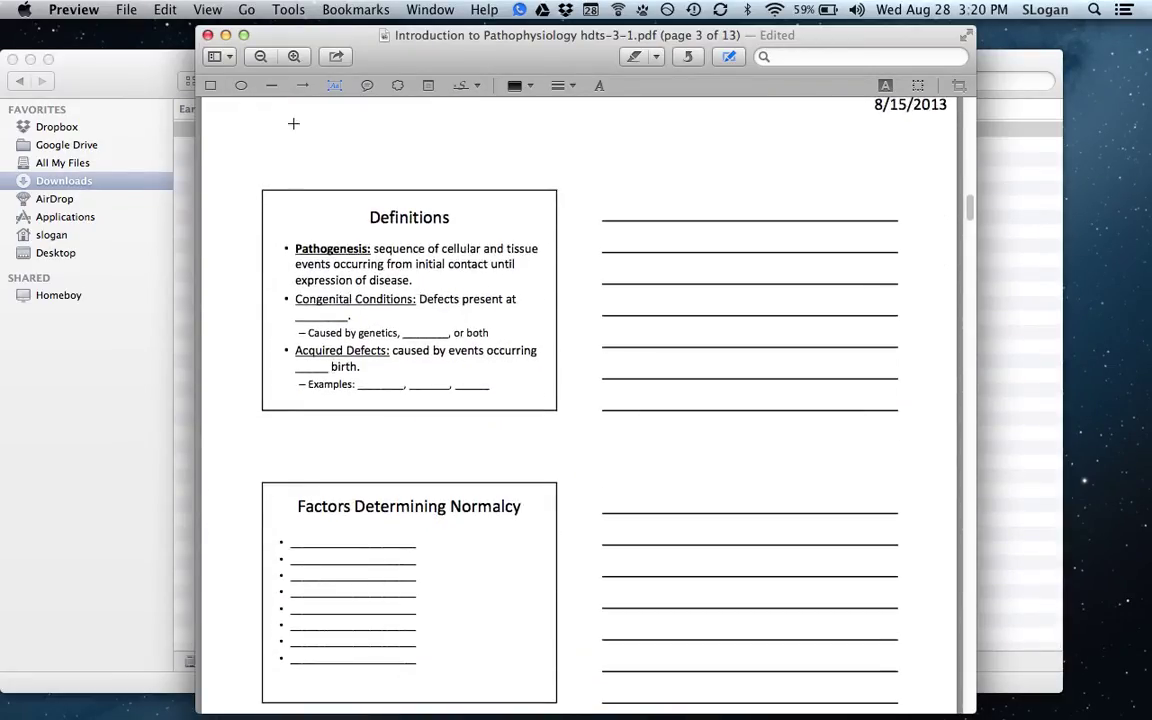
click(242, 87)
drag(236, 143, 608, 451)
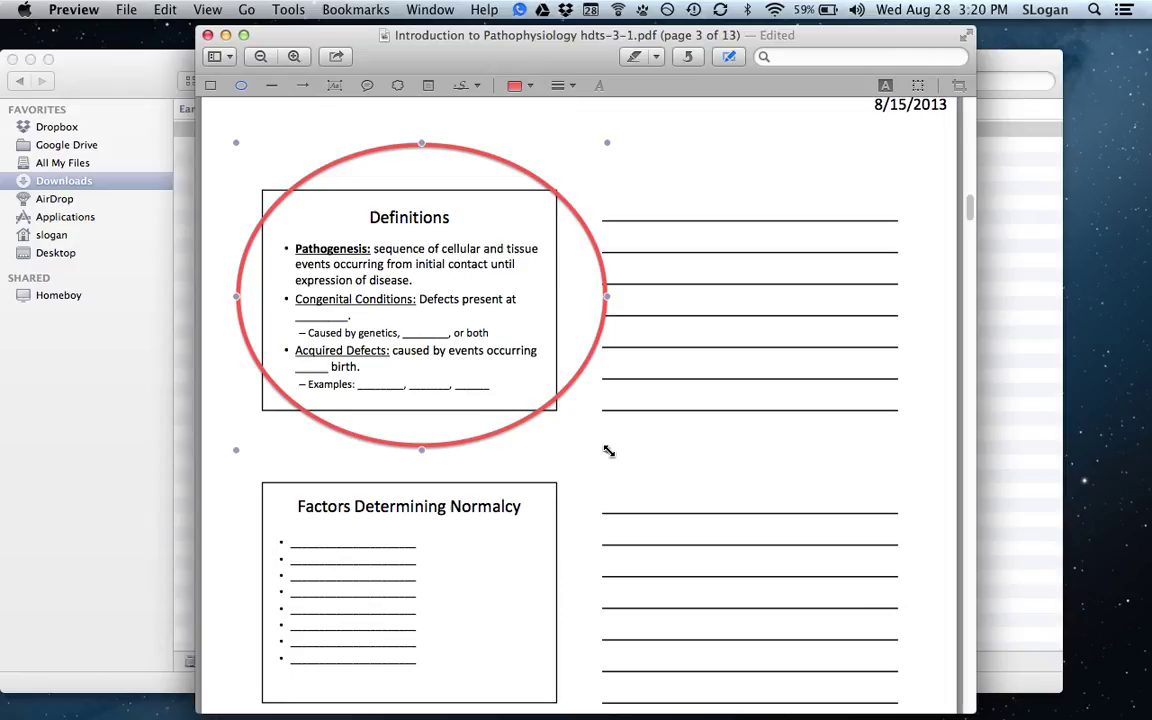
scroll(608, 451, down, 5)
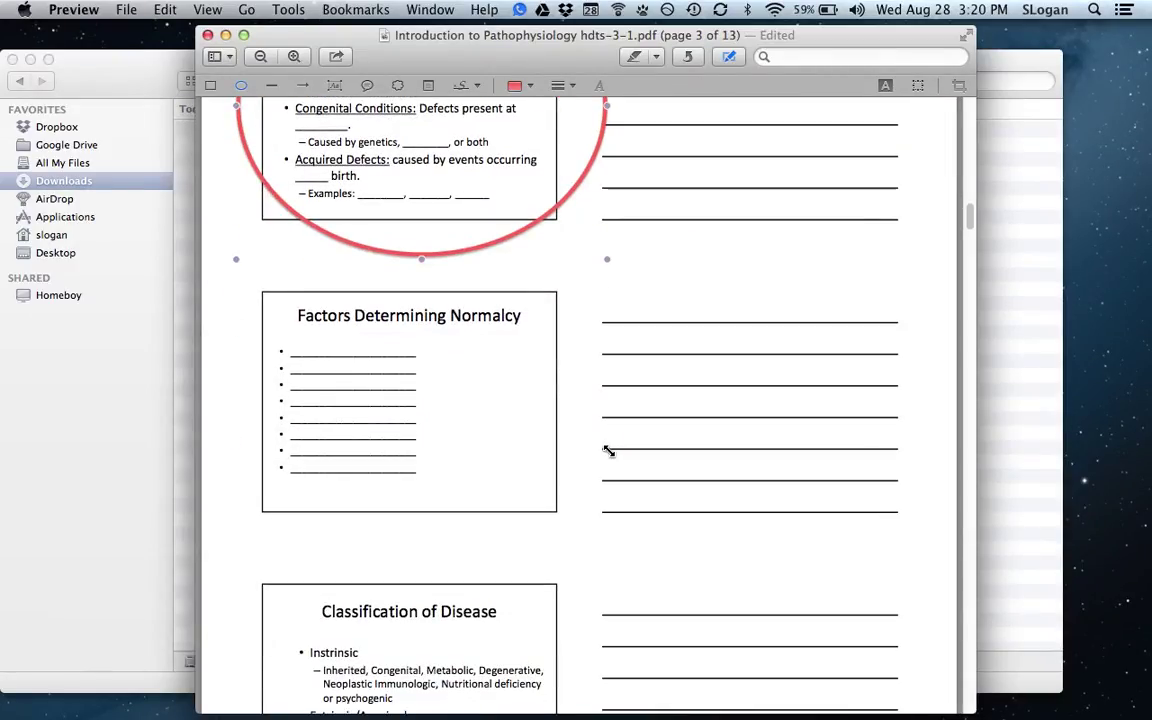
scroll(608, 451, up, 4)
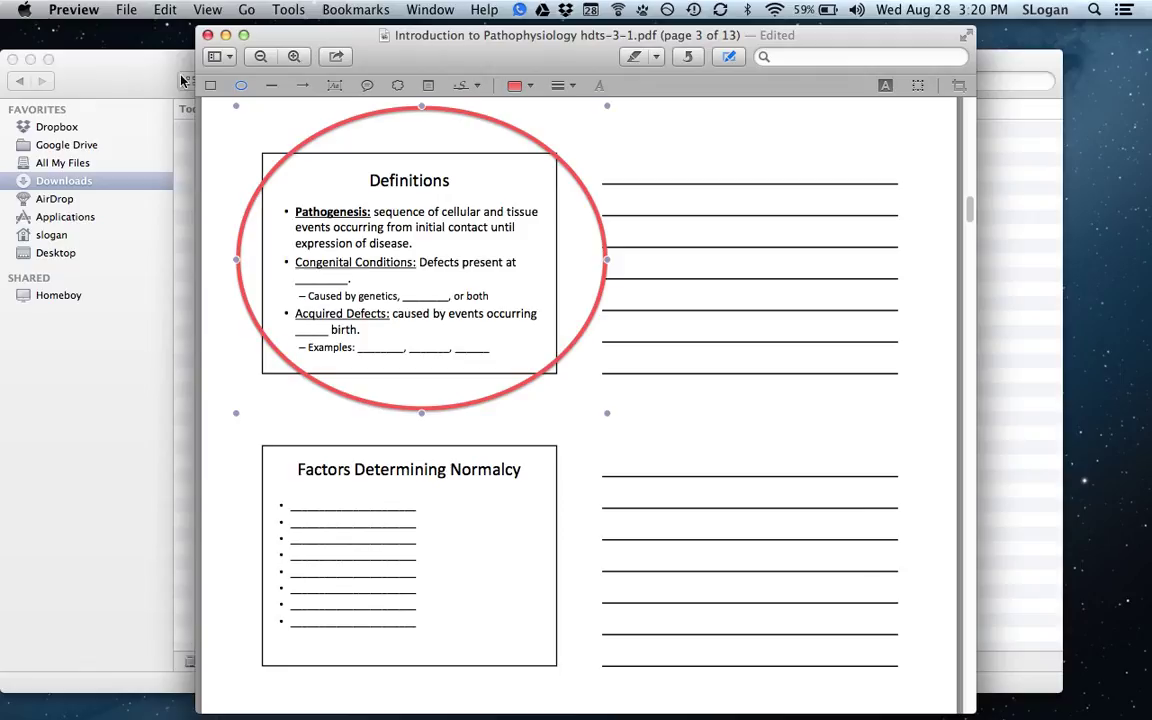
Draw a red rectangle around the Classification of Disease slide on page 3
click(210, 86)
scroll(382, 499, down, 5)
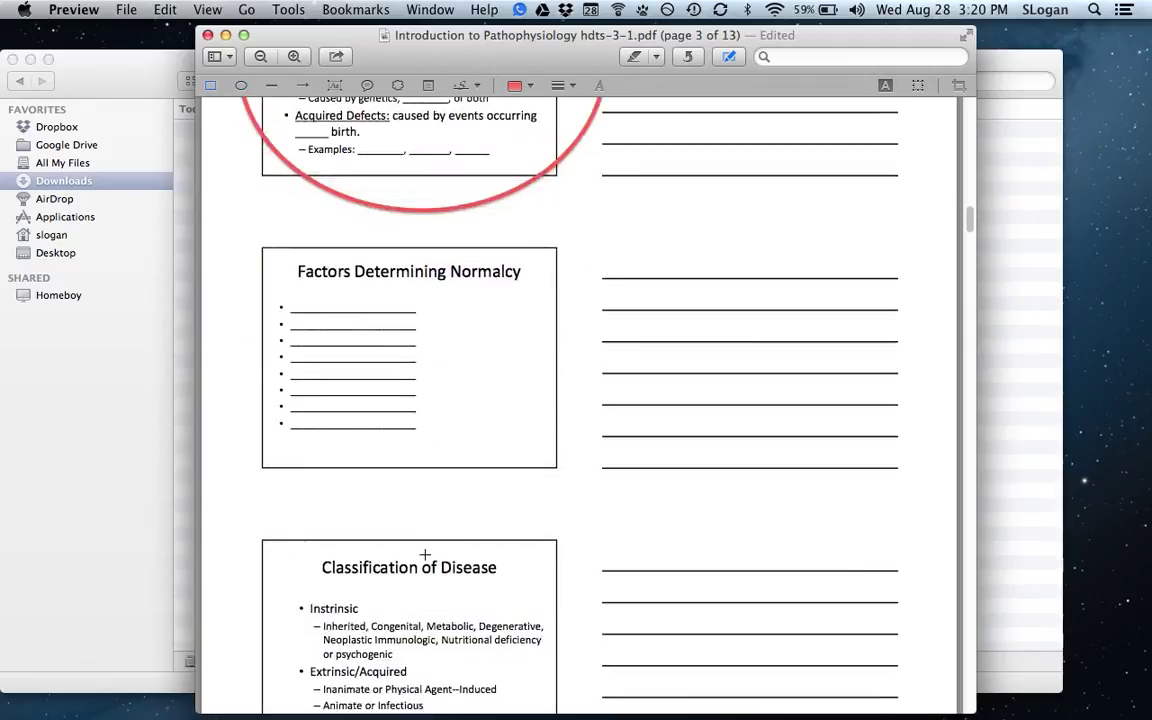
mouse_move(246, 375)
mouse_down()
mouse_move(473, 589)
mouse_move(582, 645)
mouse_up()
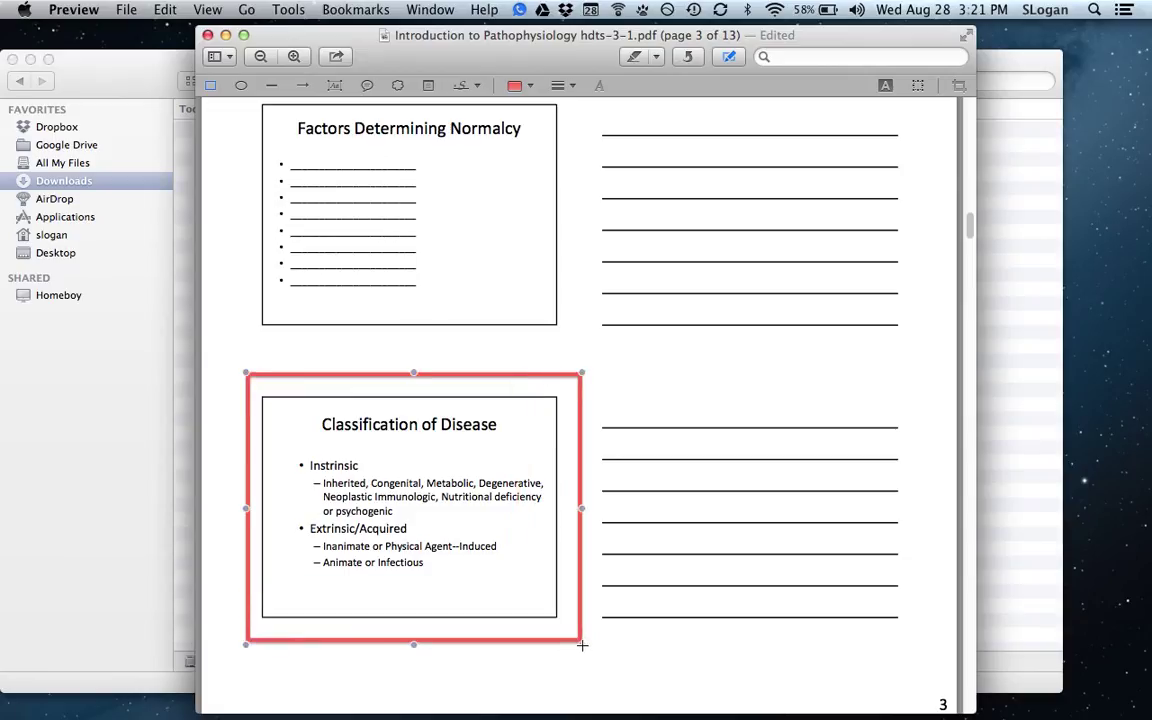
scroll(437, 275, down, 10)
scroll(437, 276, down, 4)
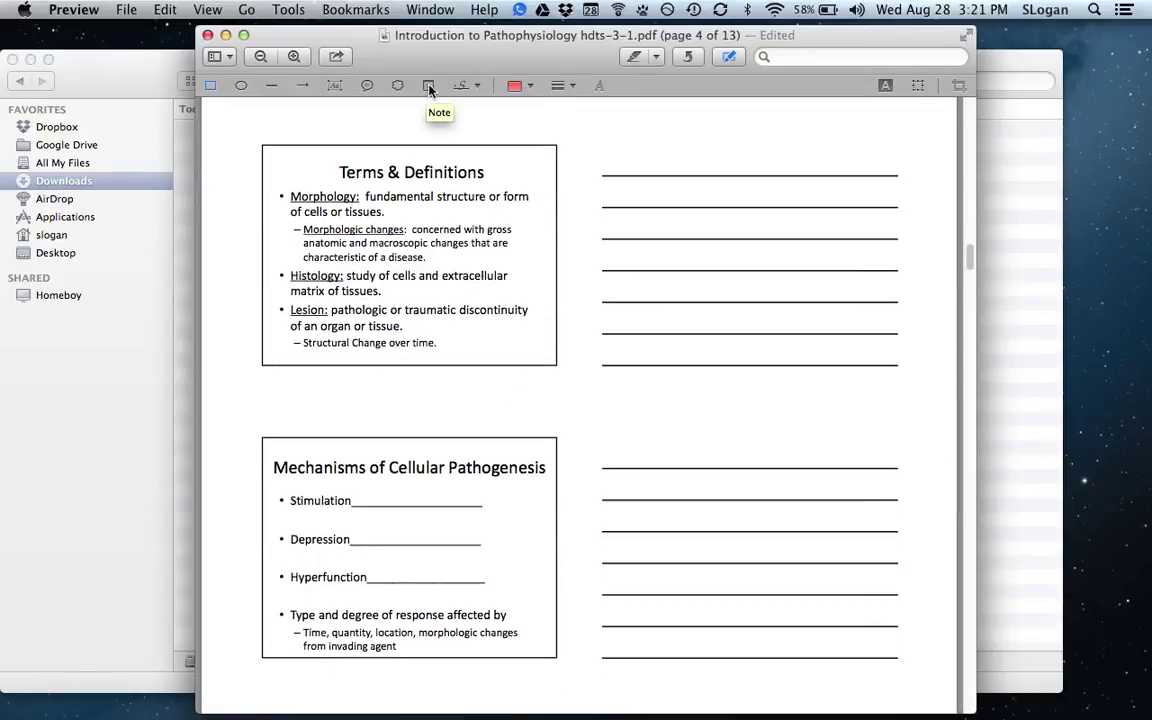
Add a sticky note reading 'Not here' near 'Structural Change over time.' on the Terms & Definitions slide
click(429, 87)
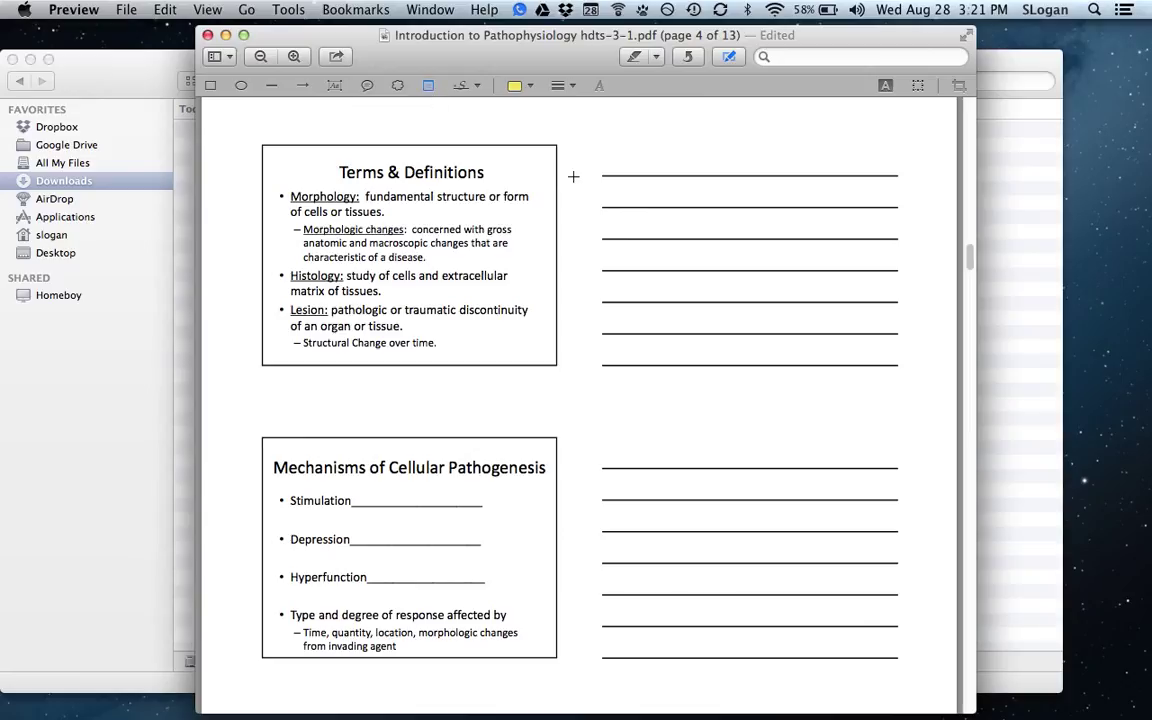
click(494, 355)
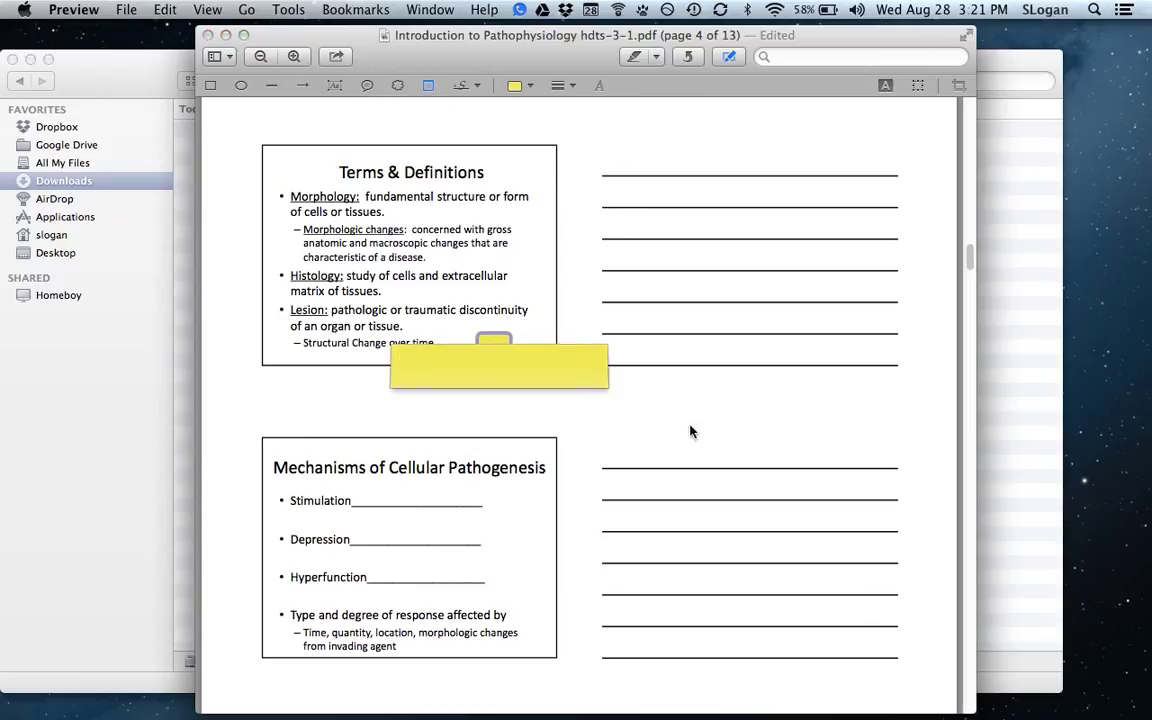
text(Not here)
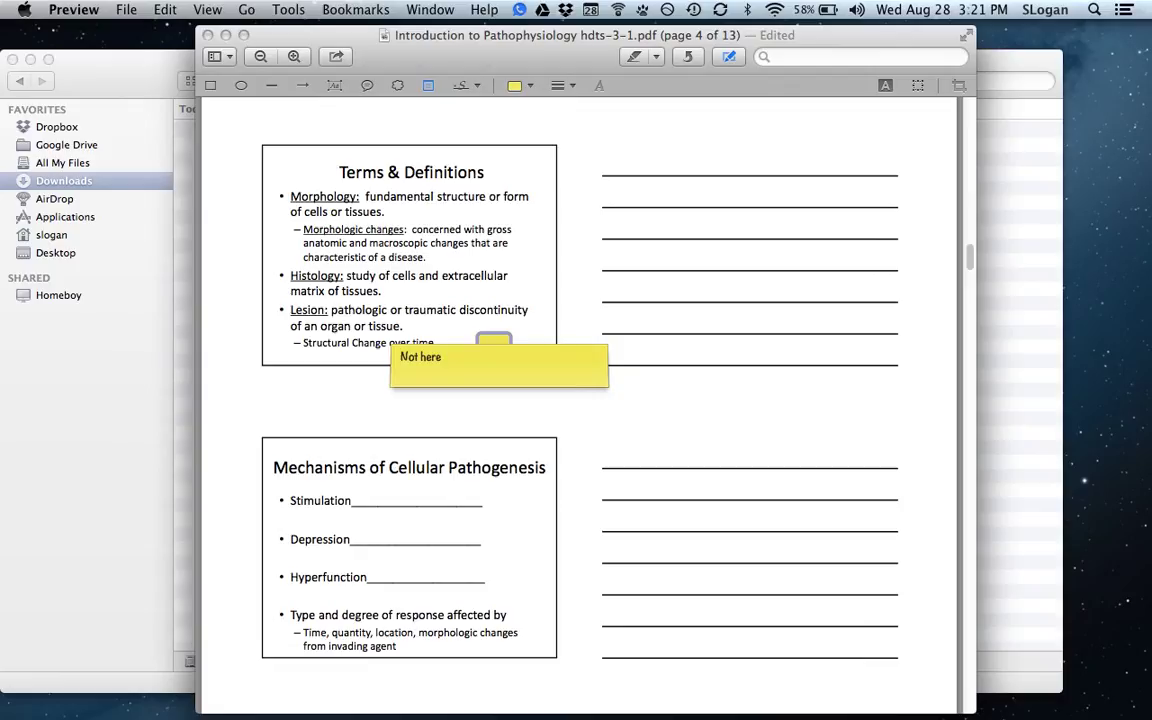
click(630, 312)
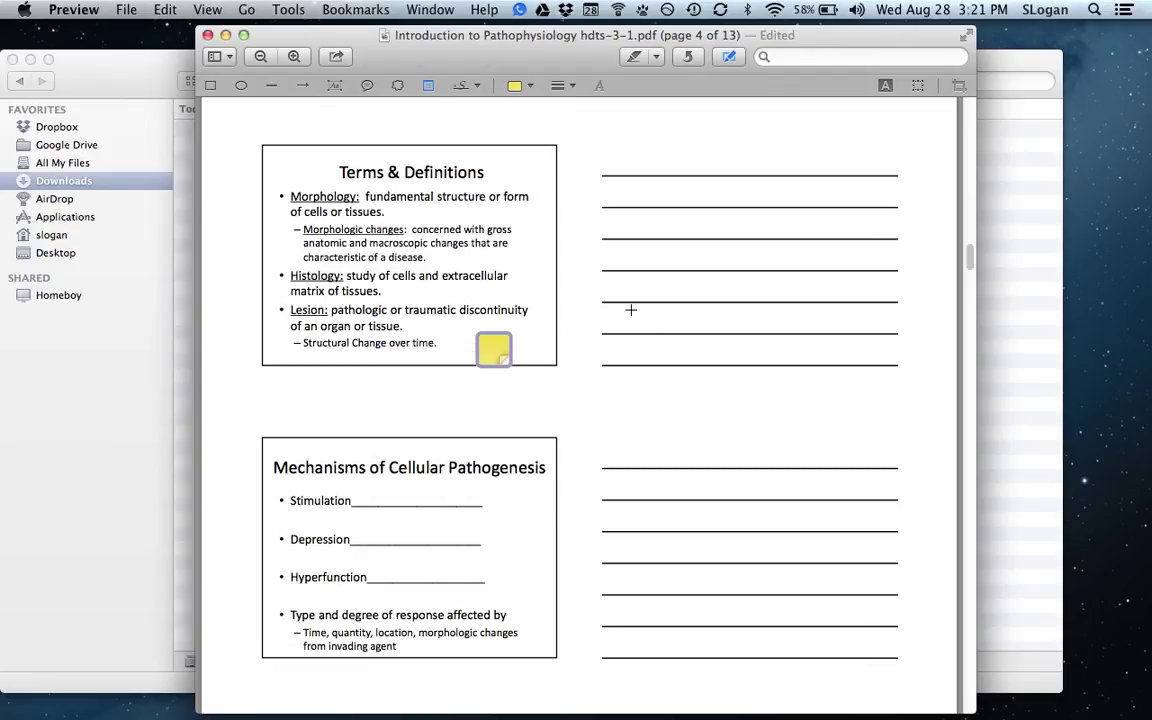
Reopen the 'Not here' sticky note to check it, then collapse it to its icon
click(496, 351)
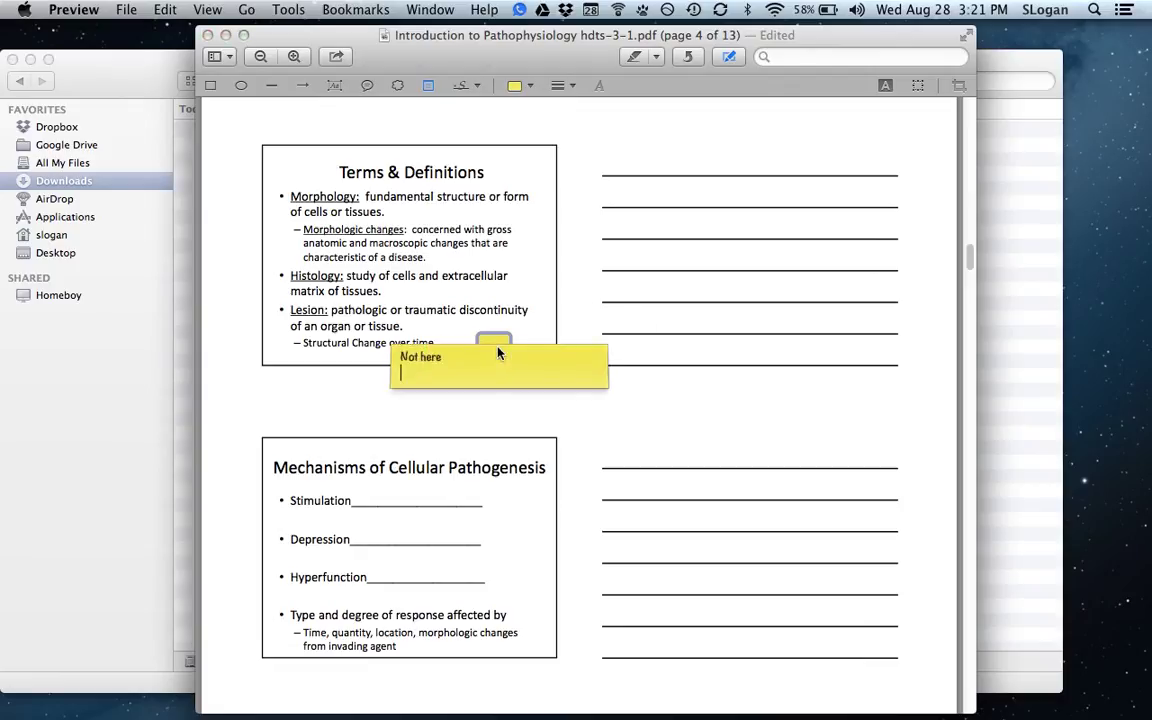
click(497, 342)
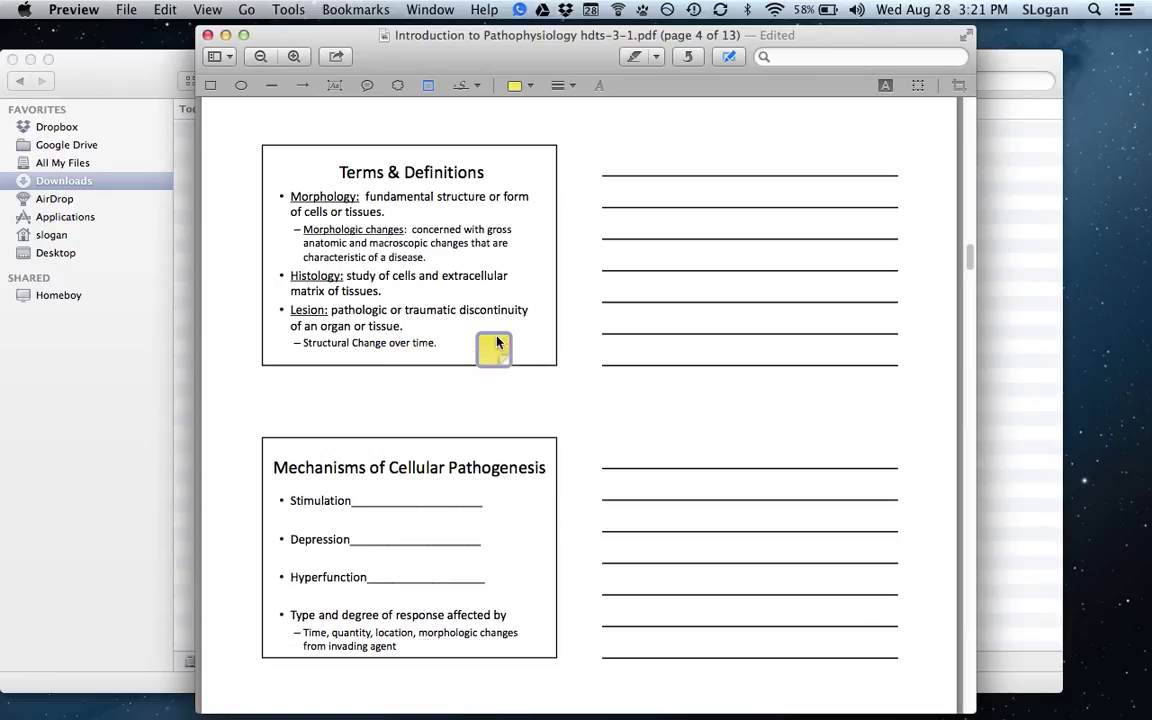
scroll(597, 401, down, 5)
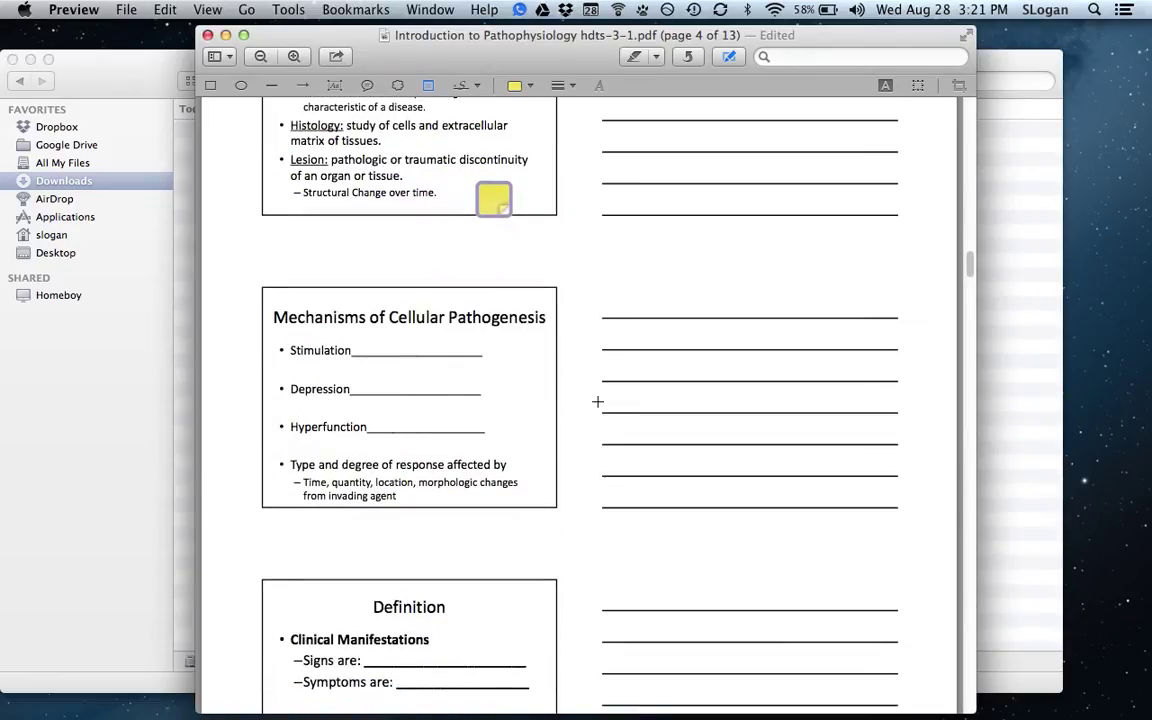
scroll(597, 401, down, 3)
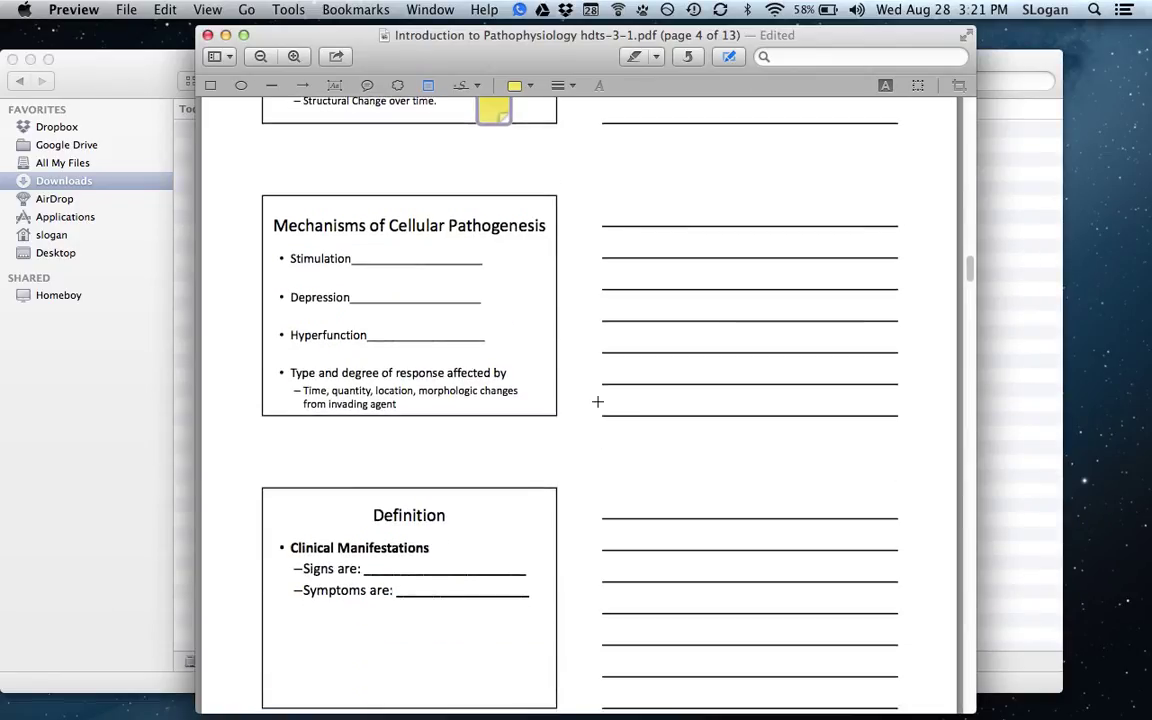
scroll(597, 401, up, 4)
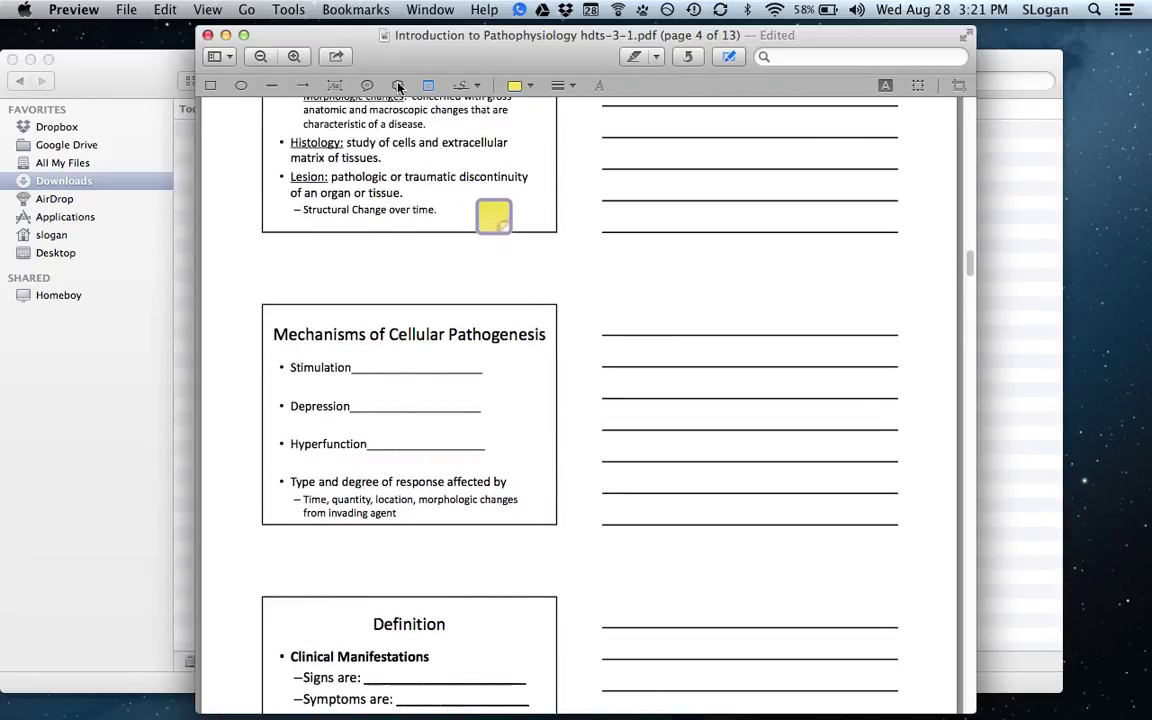
Show the page thumbnails sidebar and scroll through it to page 4's sticky note
click(276, 85)
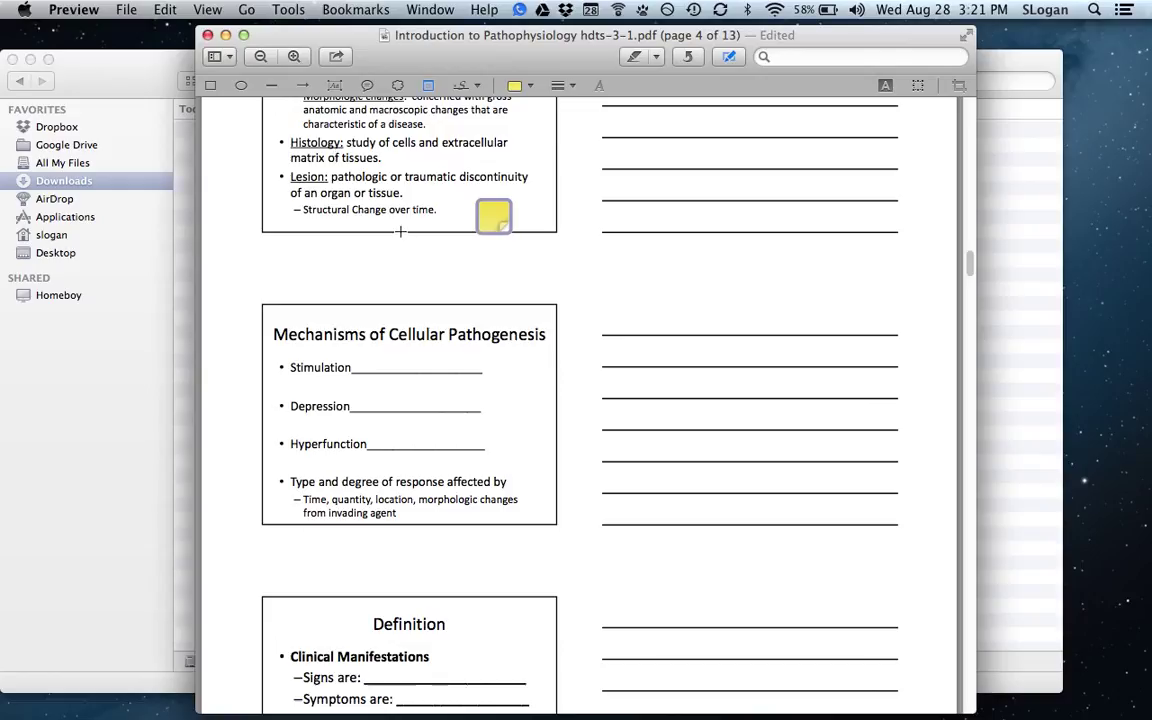
click(200, 10)
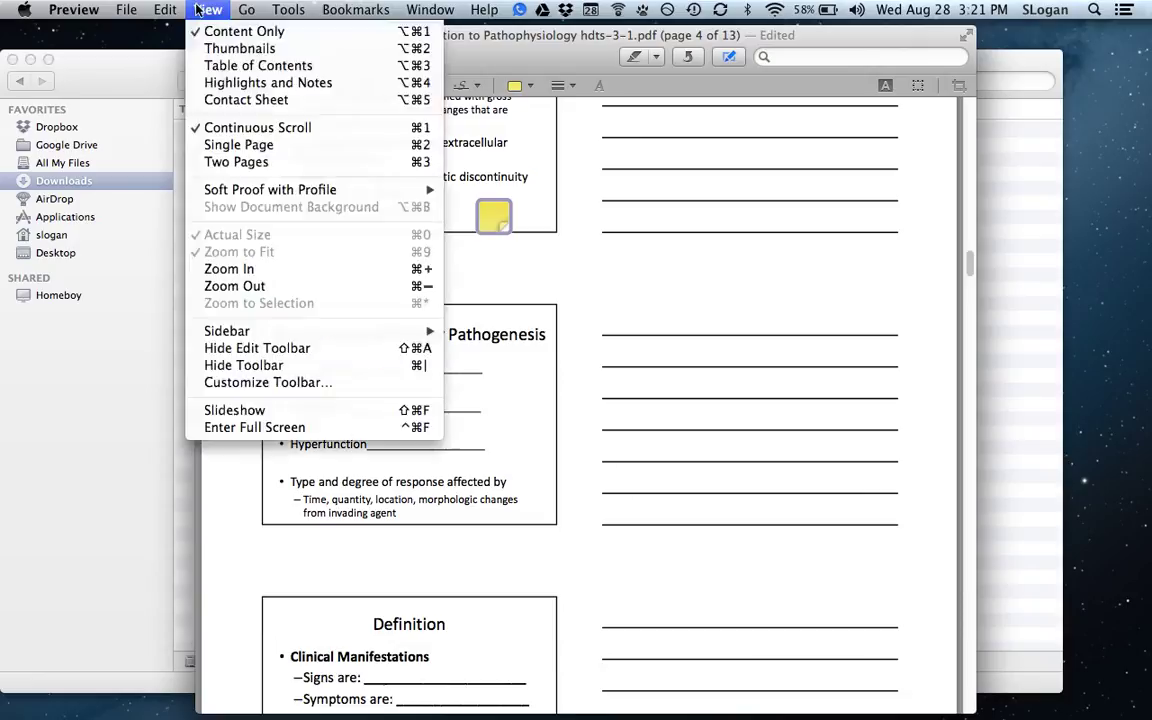
click(205, 48)
scroll(363, 262, up, 3)
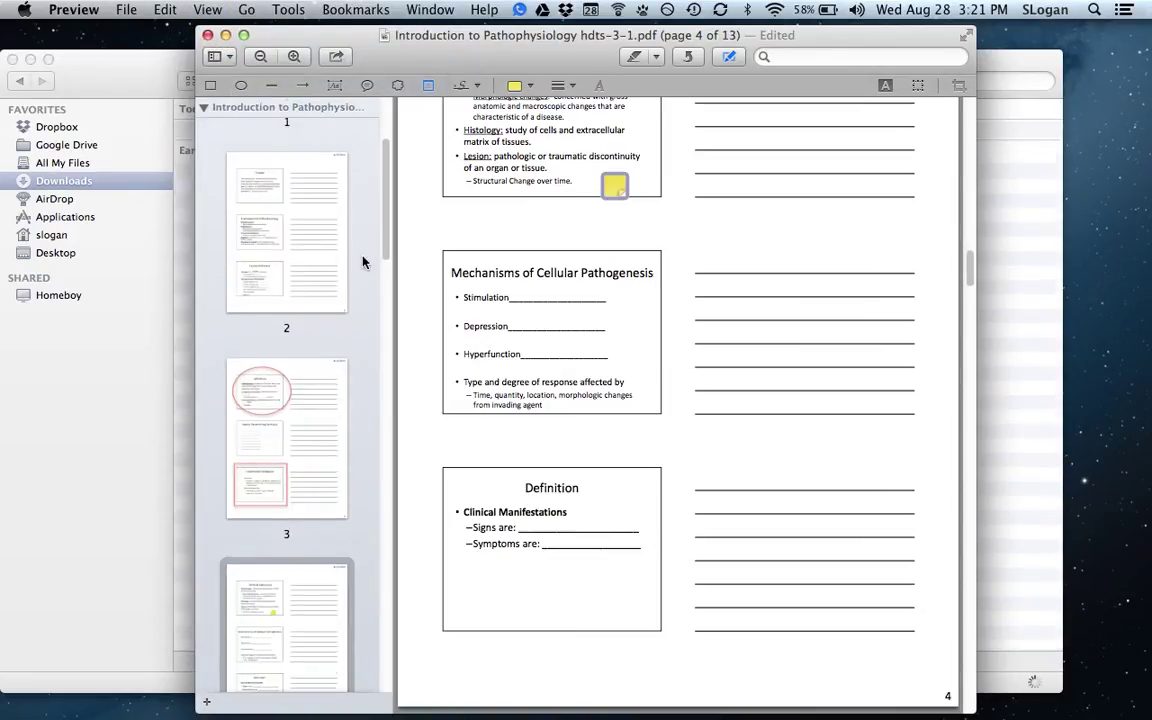
scroll(363, 262, up, 2)
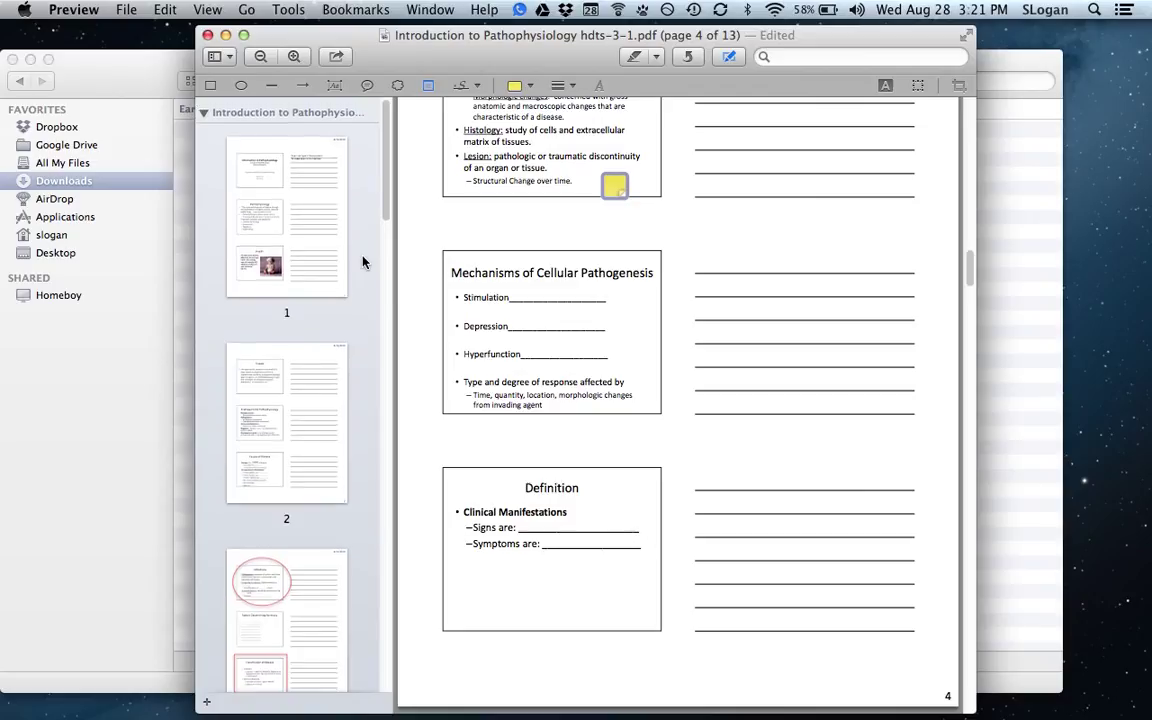
scroll(363, 262, down, 2)
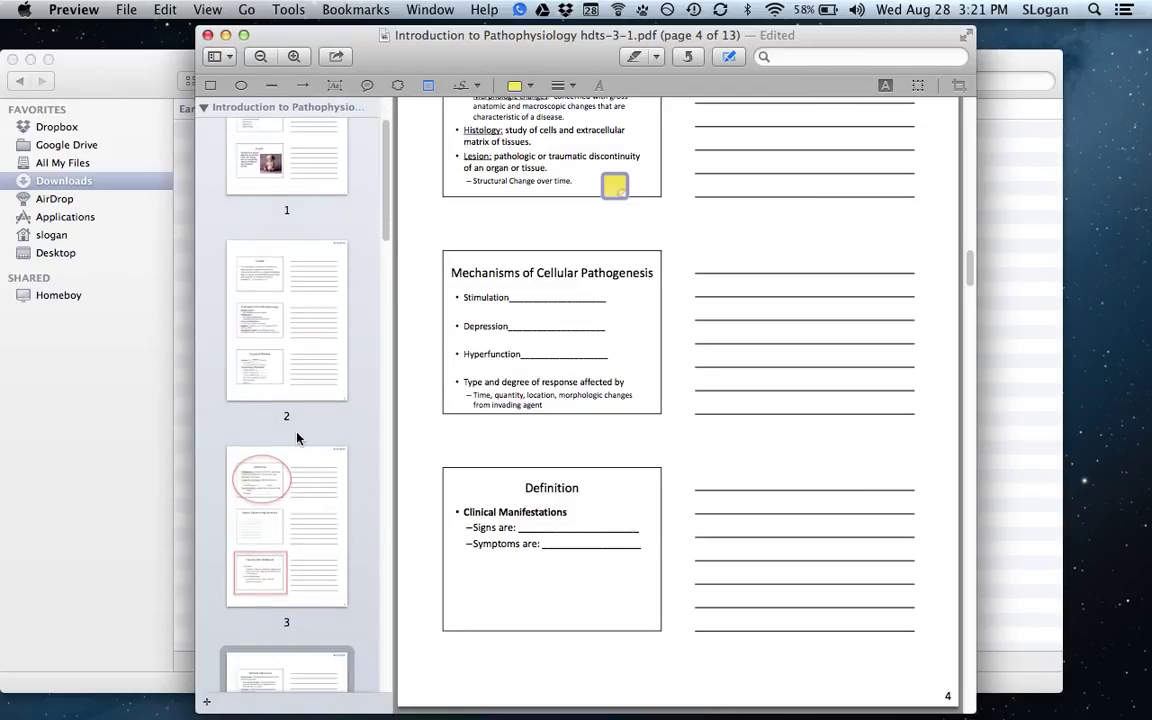
scroll(297, 437, up, 2)
scroll(297, 437, down, 4)
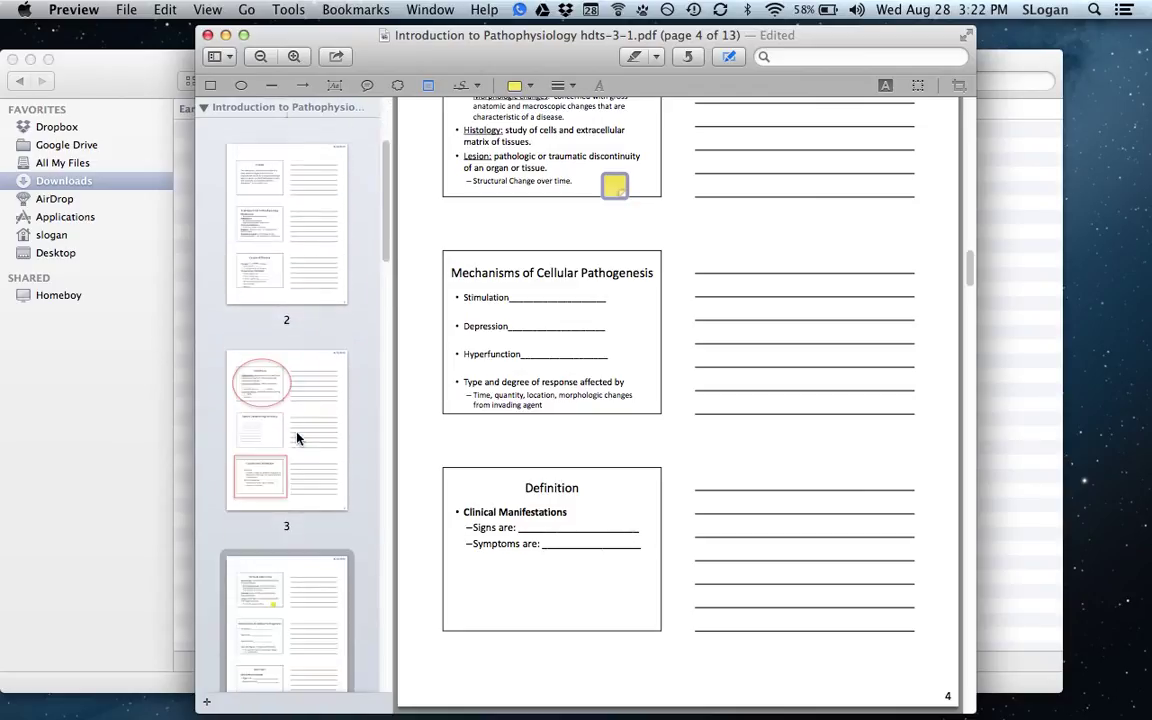
scroll(297, 437, down, 5)
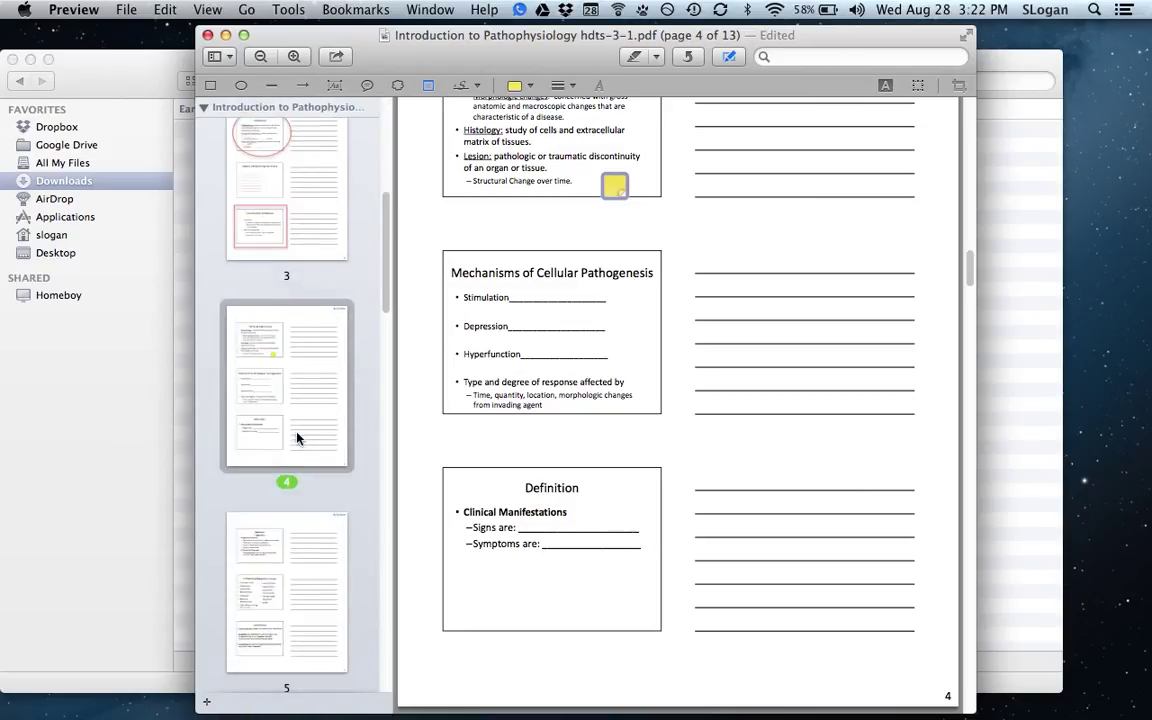
scroll(297, 437, down, 4)
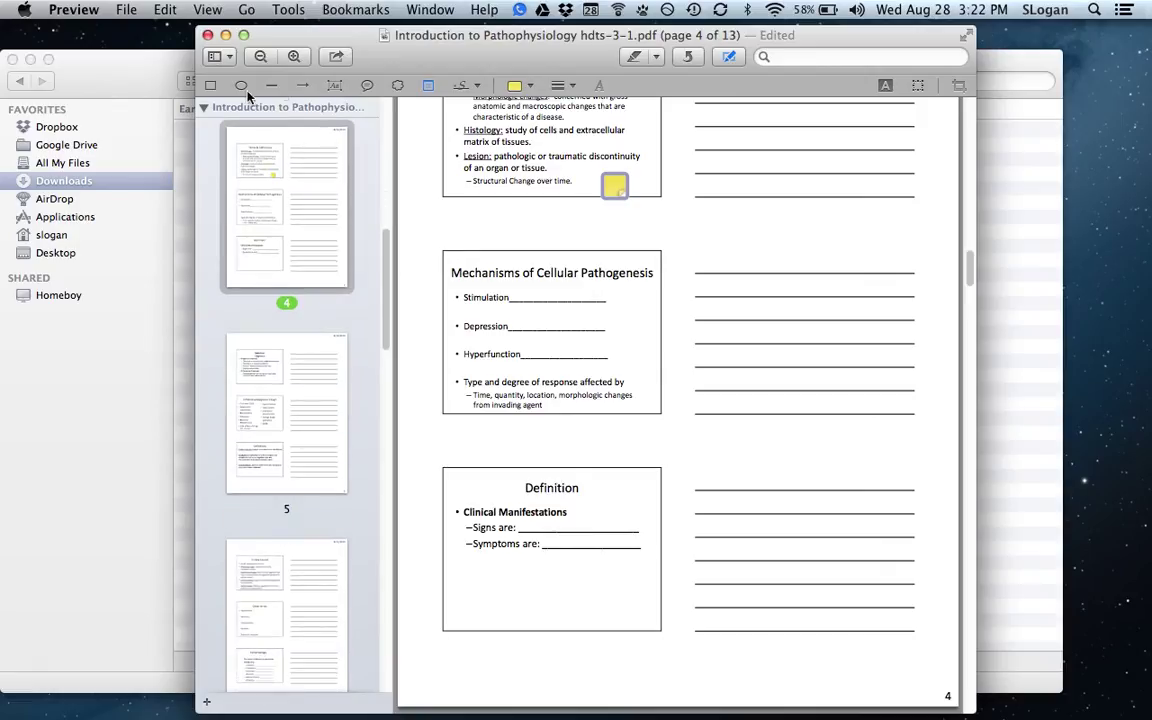
Switch back to Content Only view, save the annotated handout, and close its window
click(207, 10)
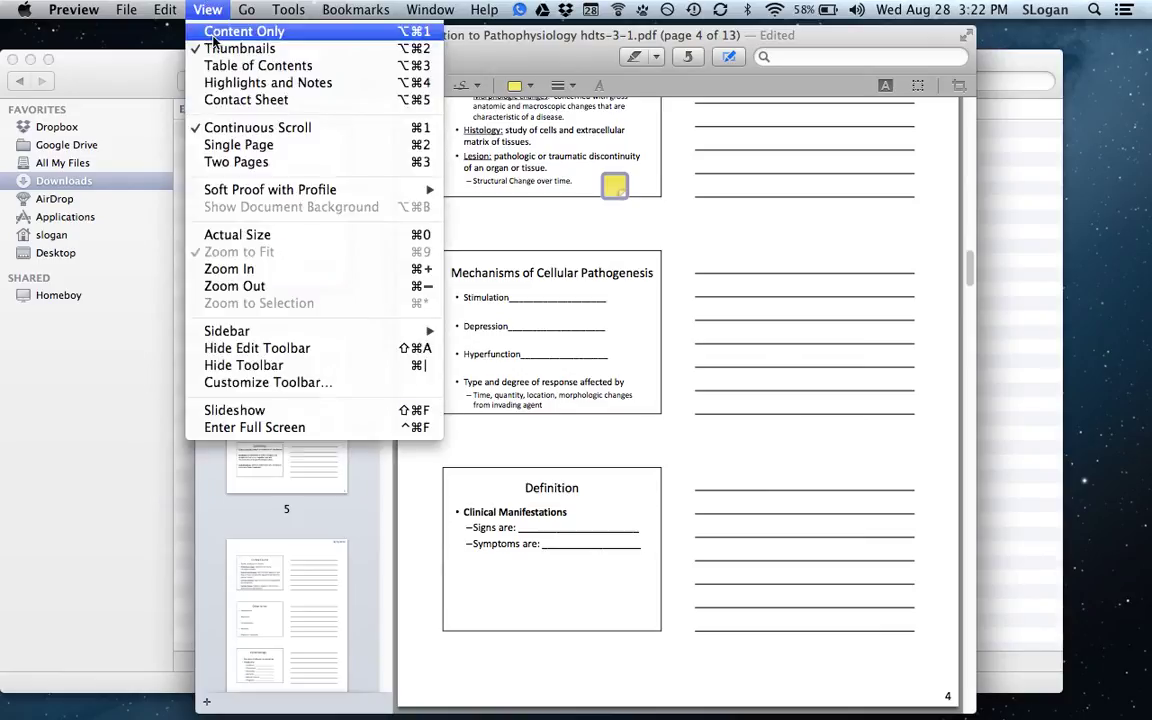
click(220, 31)
click(126, 10)
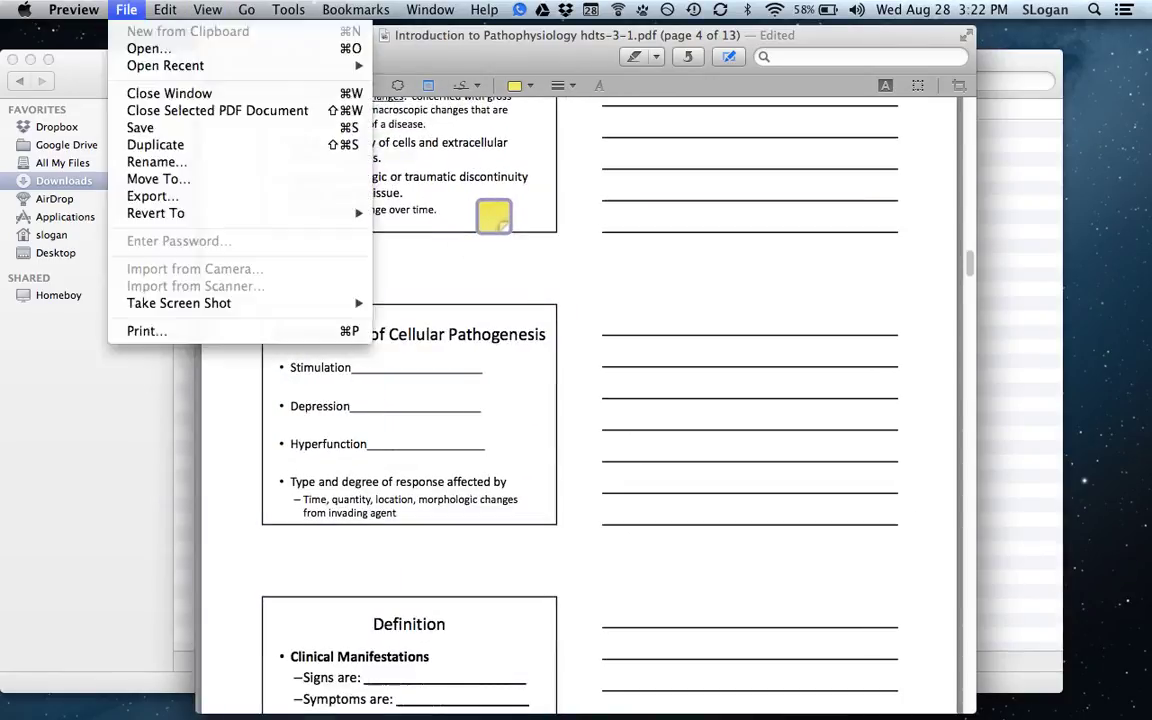
click(172, 128)
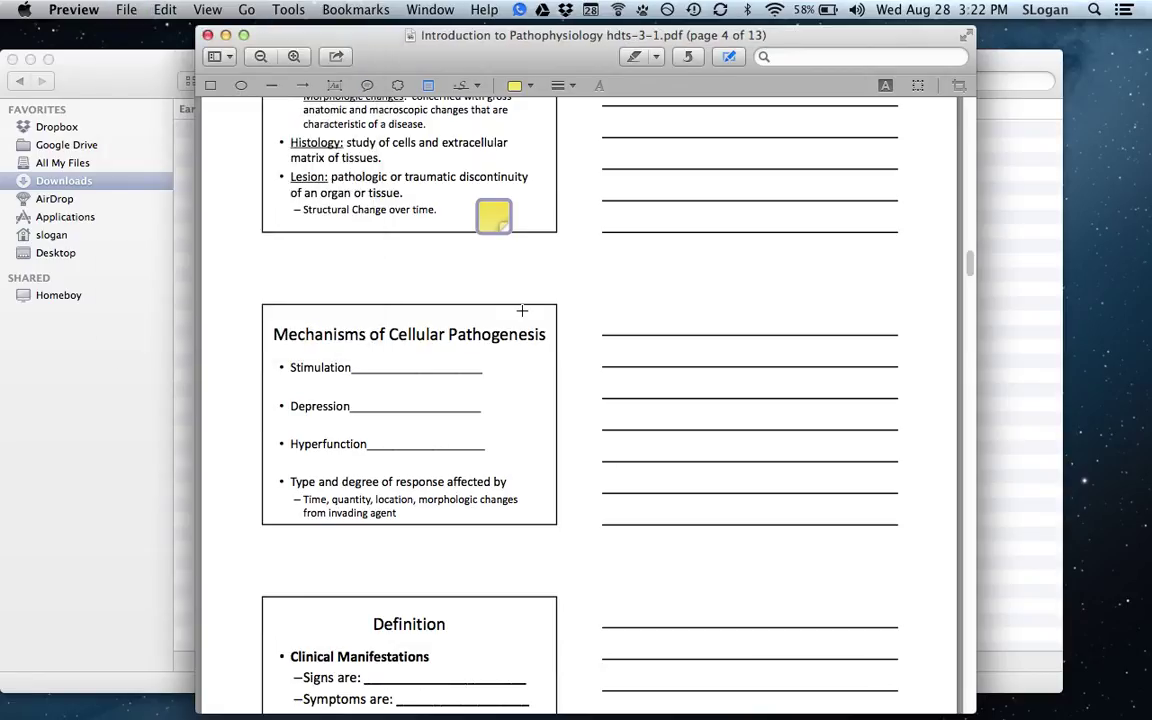
click(208, 35)
click(65, 10)
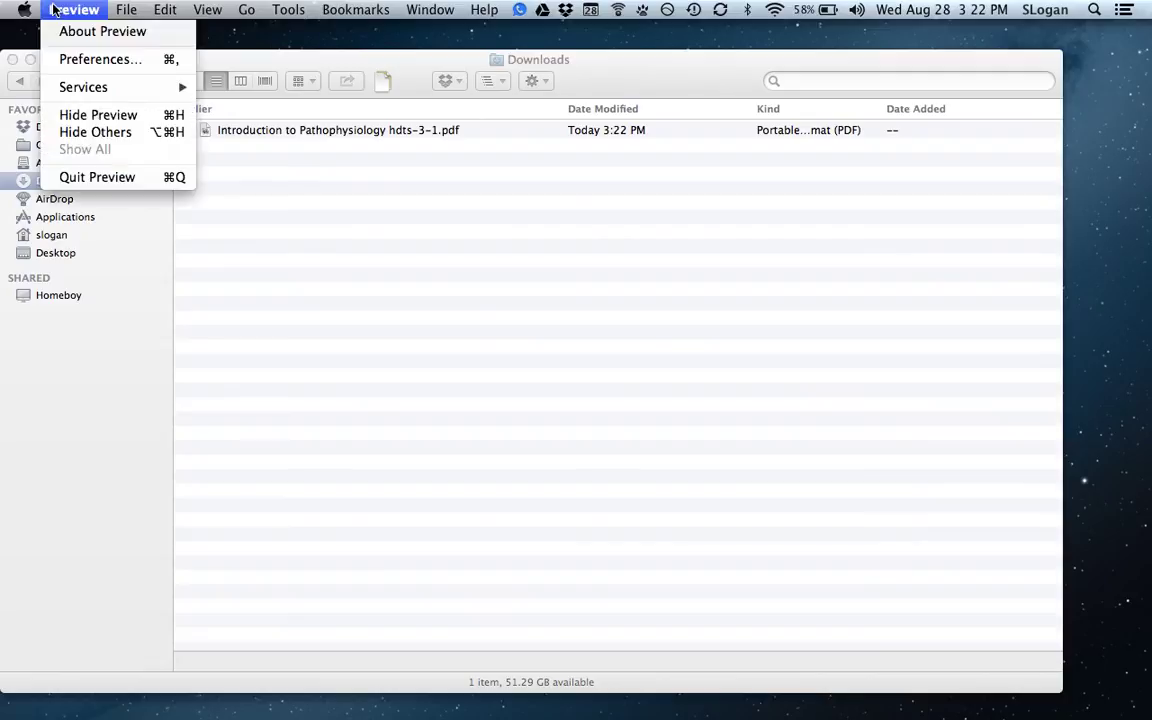
Quit Preview, reopen the saved handout PDF from Downloads, and scroll back to page 1
click(145, 186)
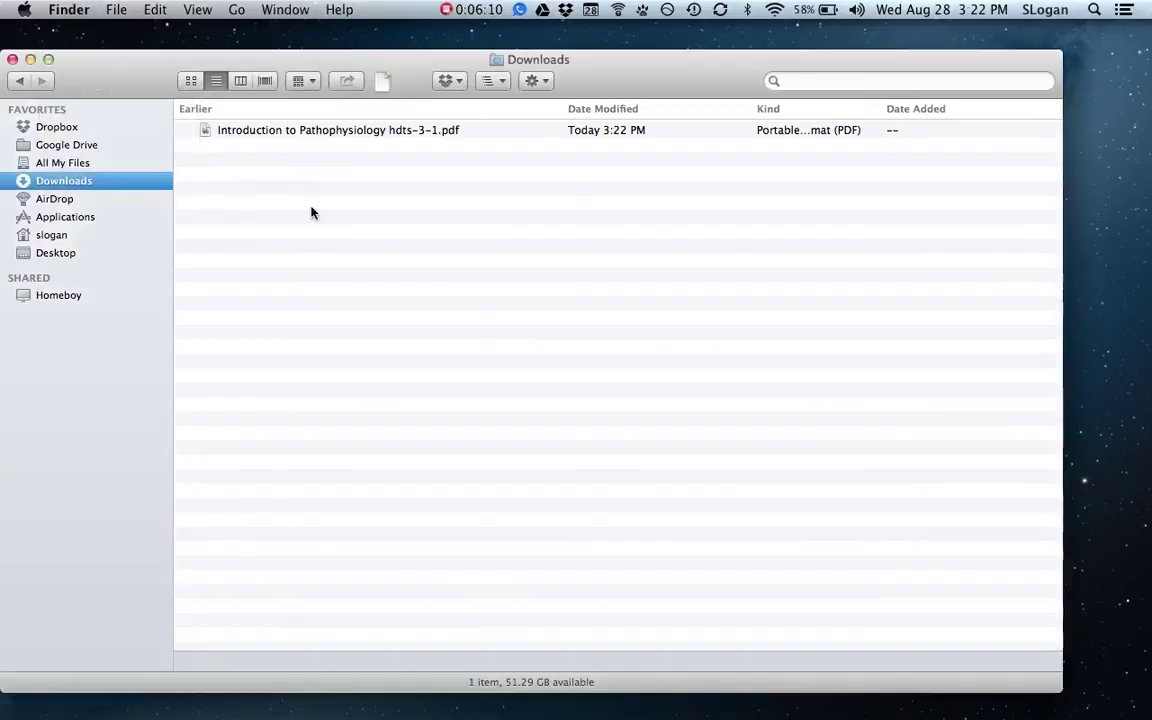
click(293, 134)
double_click(293, 134)
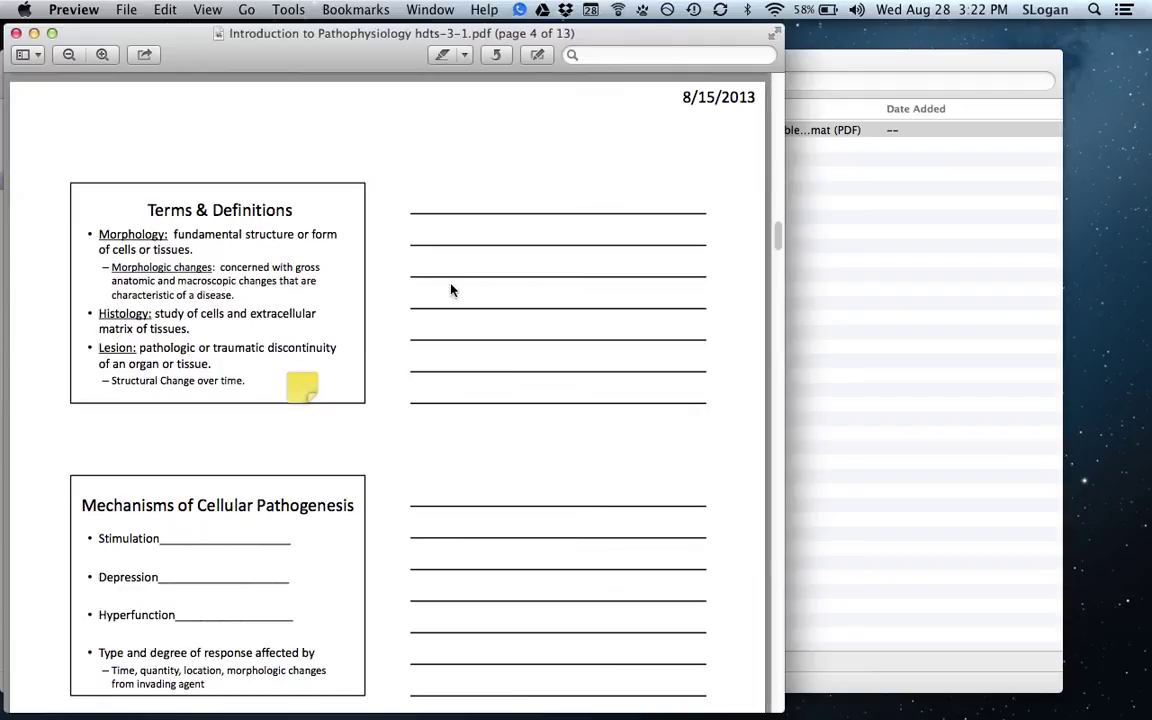
scroll(450, 289, up, 10)
scroll(450, 289, up, 20)
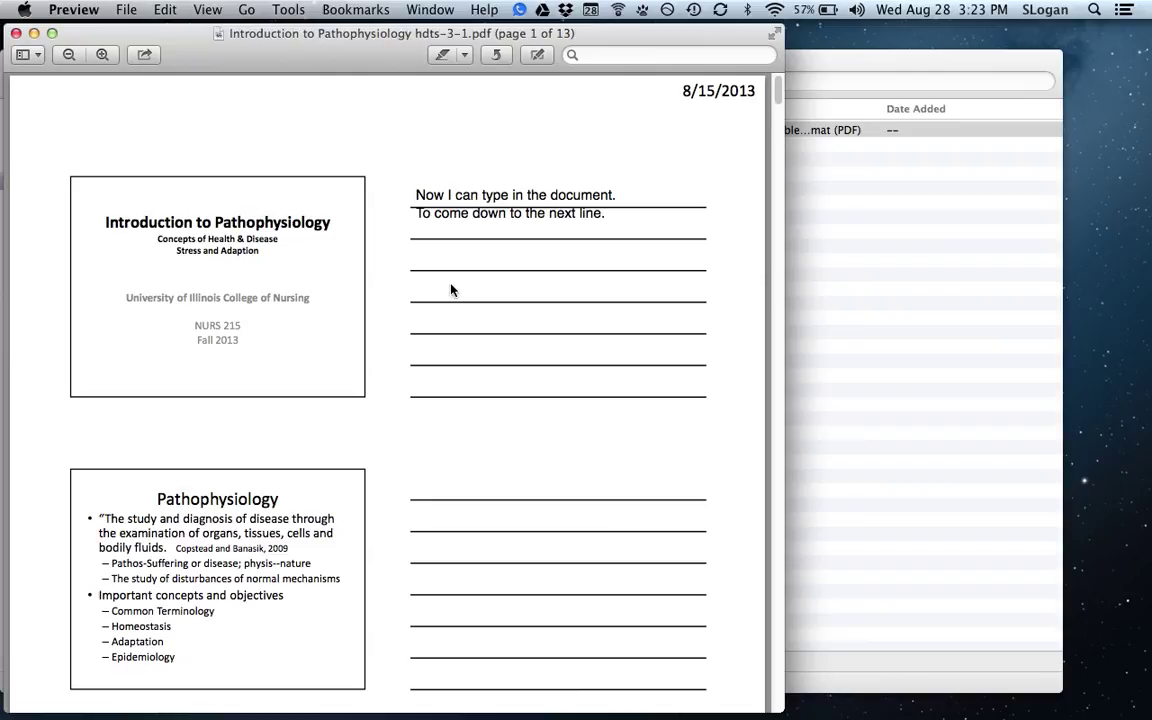
Close the reopened handout and the Finder Downloads window with Cmd+W
key(super+w)
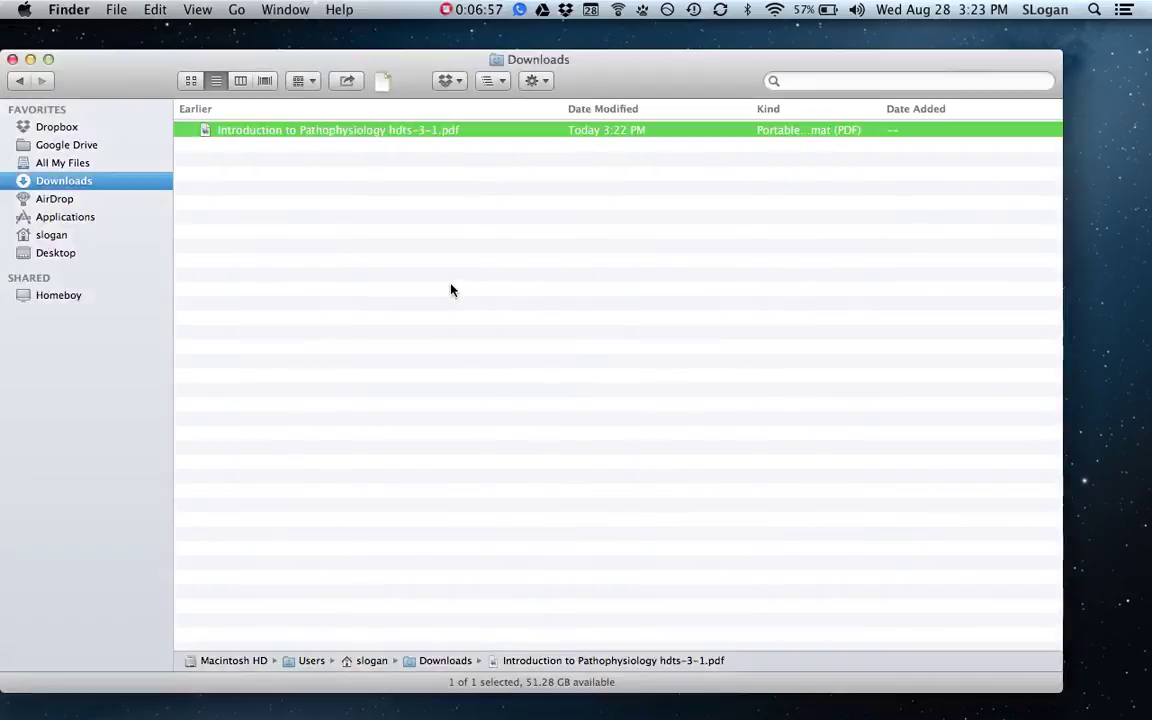
key(super+w)
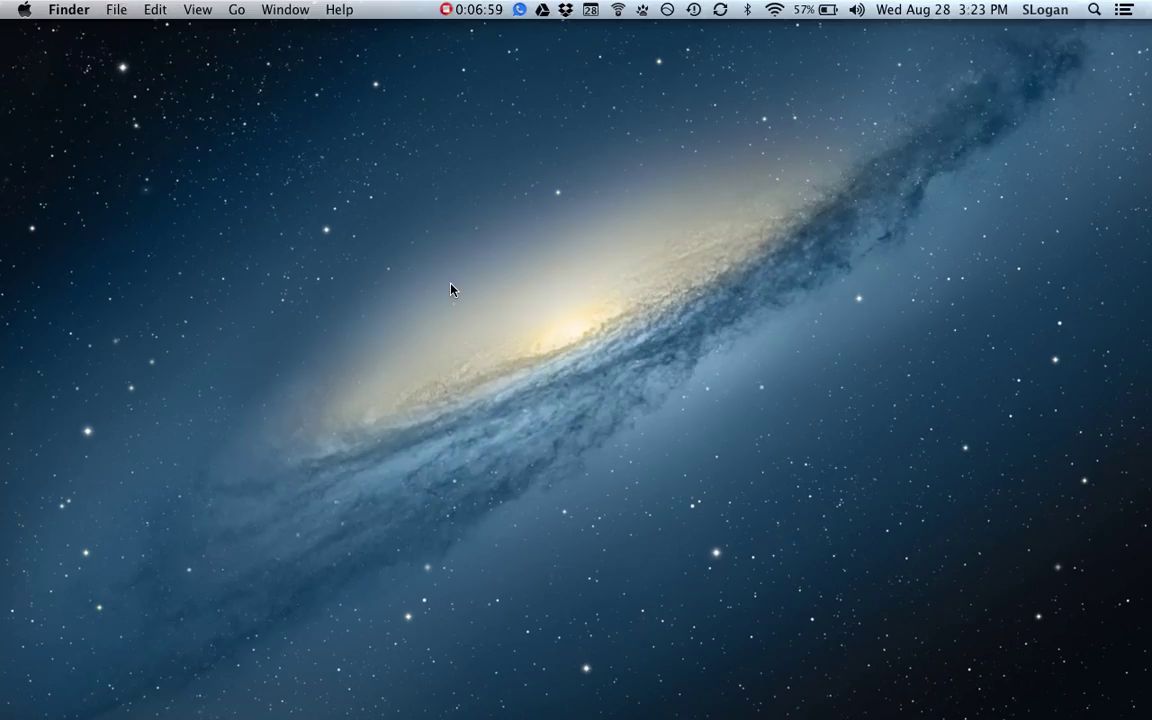